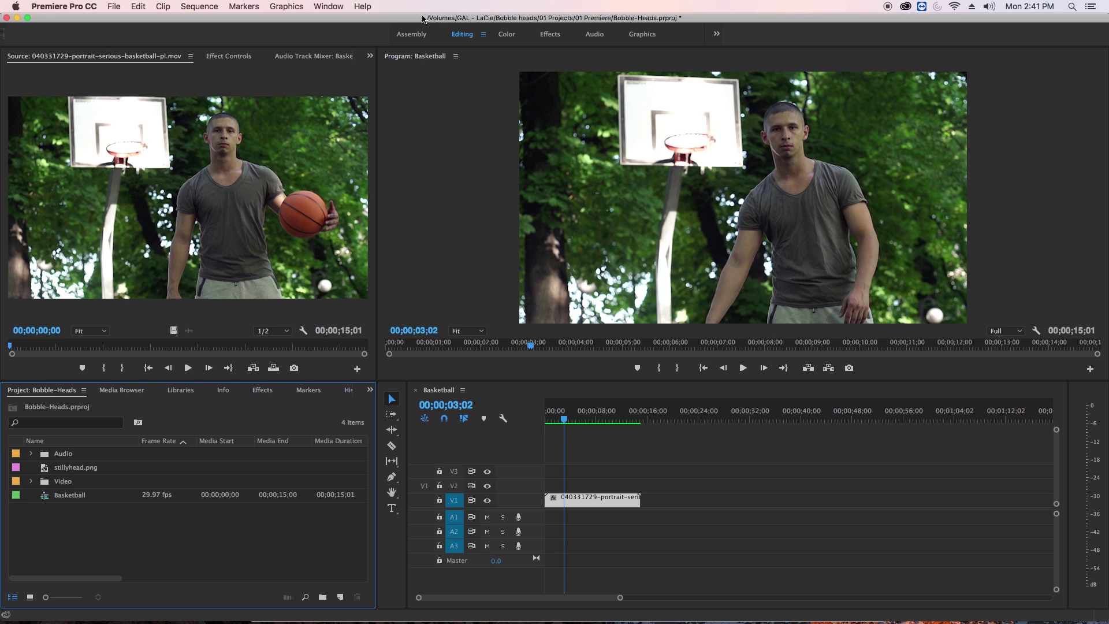
- Play the basketball sequence from the start, then load stillyhead.png into the Source monitor
click(552, 420)
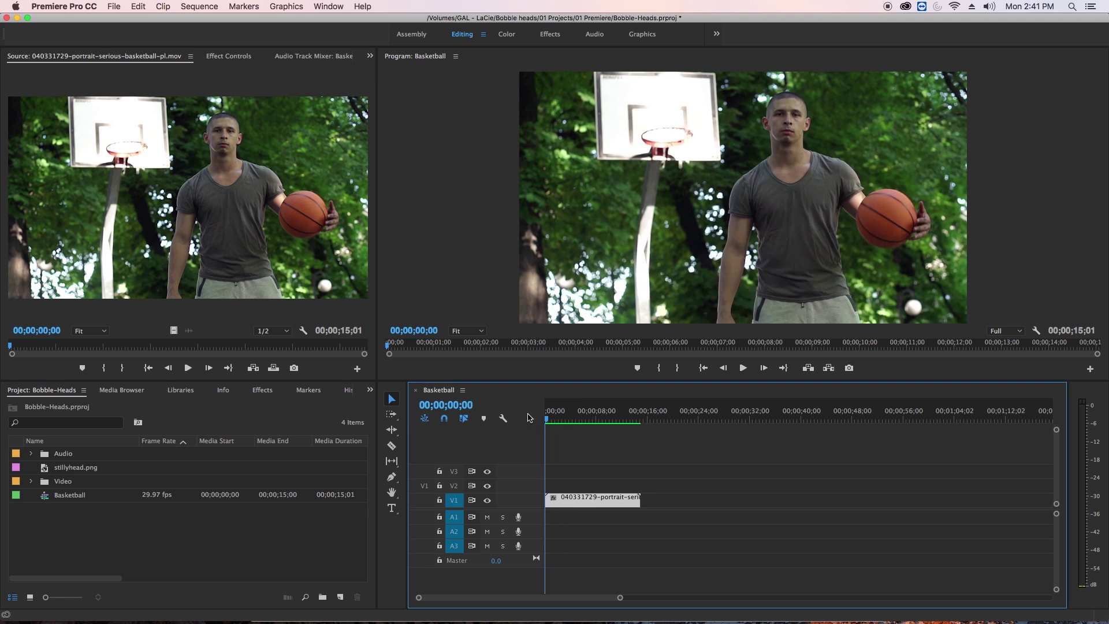
key(space)
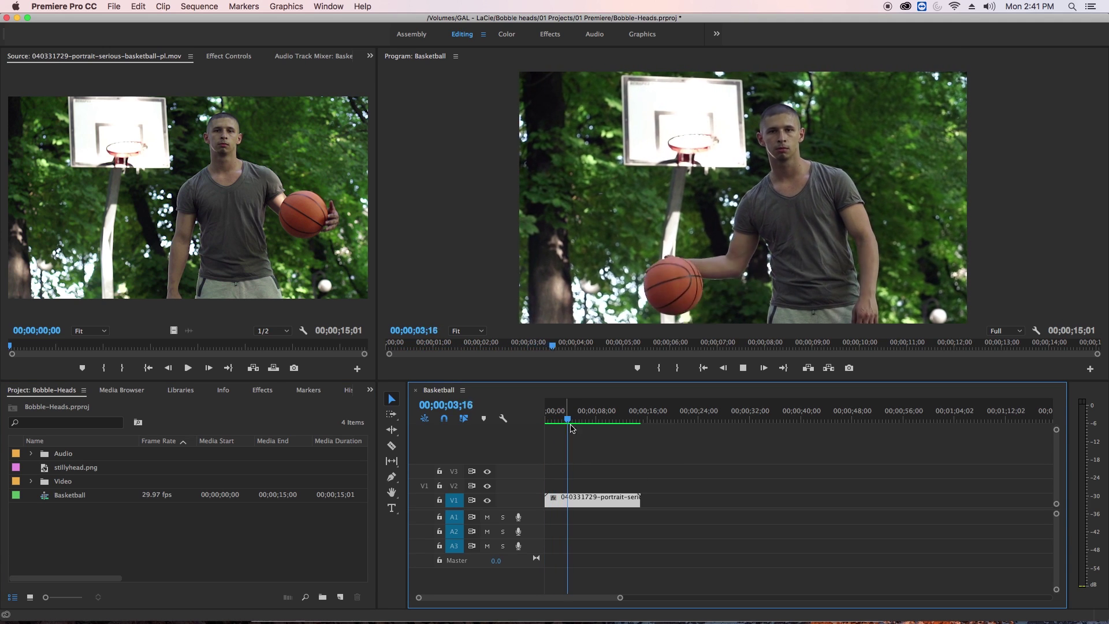
key(space)
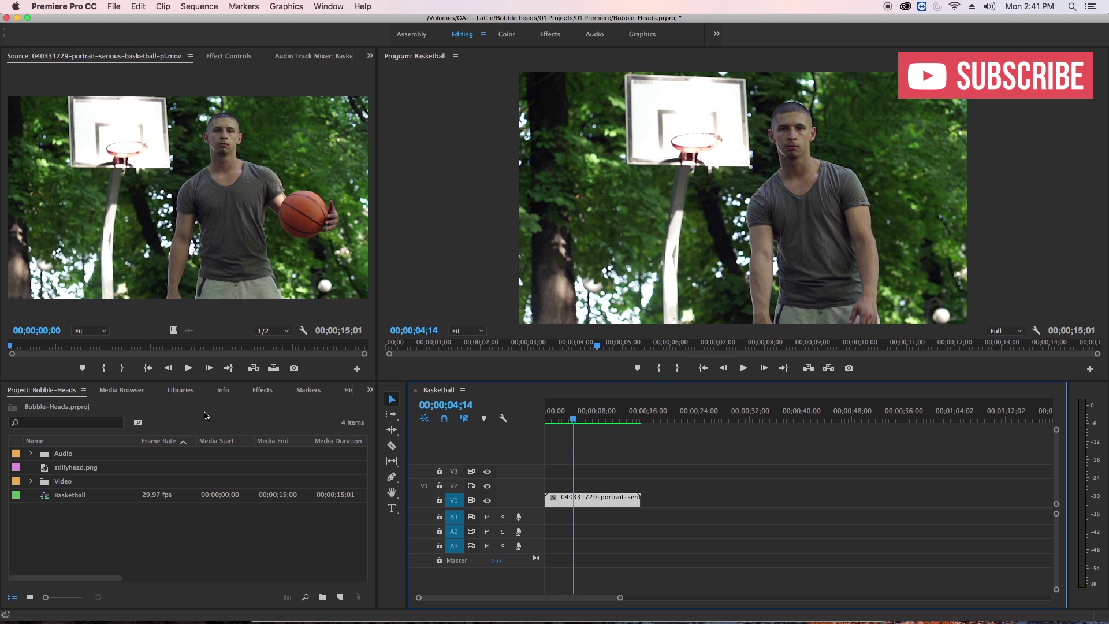
drag(49, 467, 204, 195)
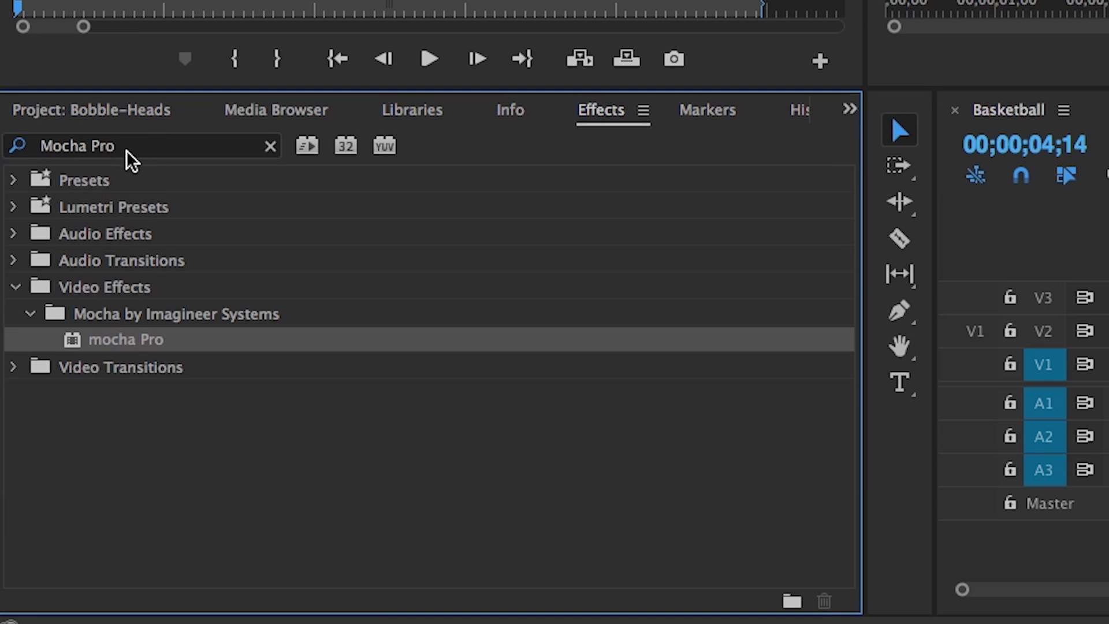
- Apply mocha Pro to the basketball clip on V1 and launch the mocha interface from Effect Controls
drag(74, 338, 513, 299)
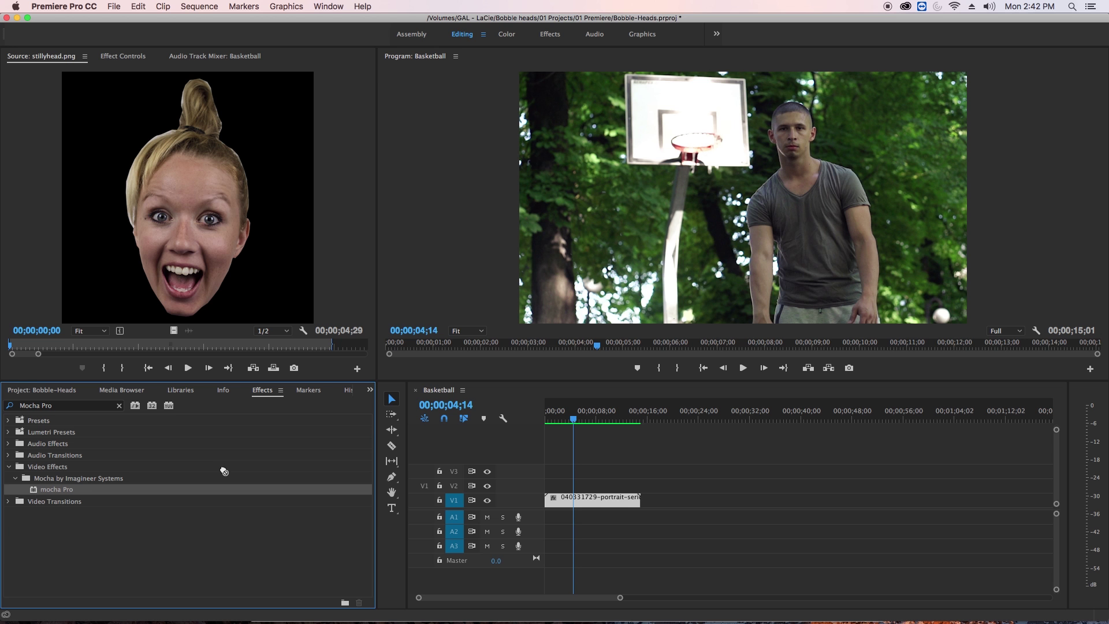
drag(224, 471, 581, 504)
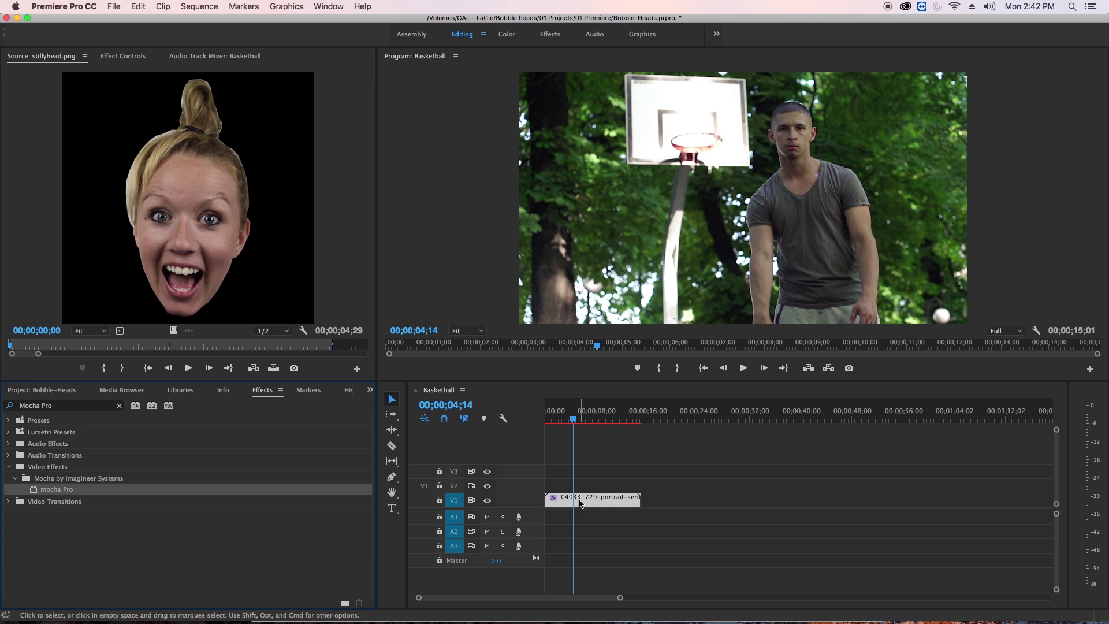
click(107, 58)
click(446, 460)
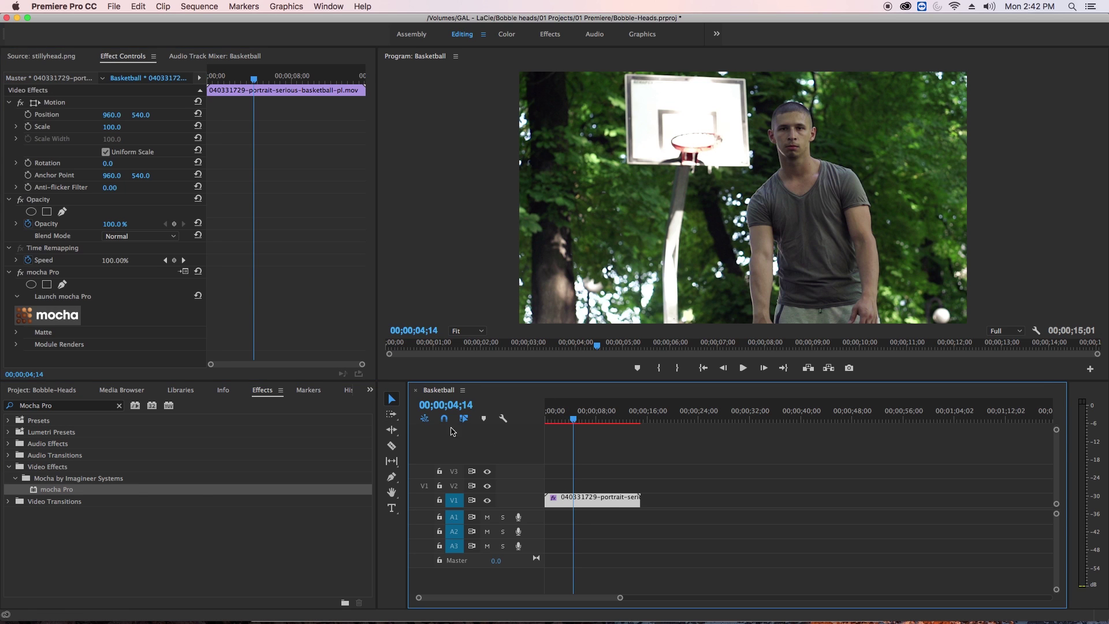
click(56, 317)
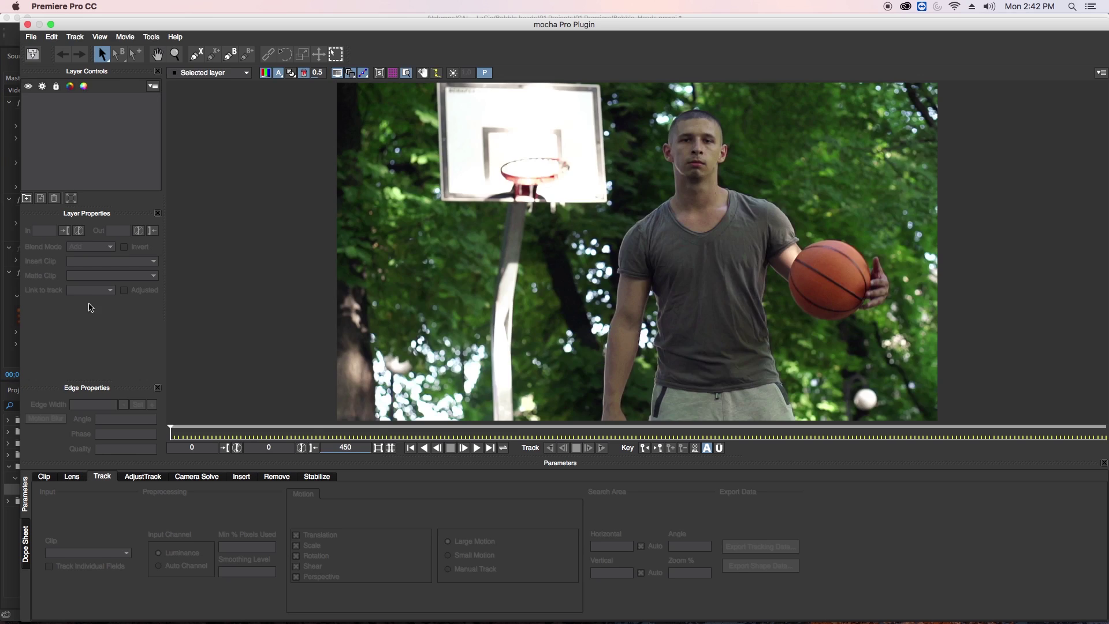
- Maximize the mocha window and draw an X-spline outline around the player's head
click(51, 26)
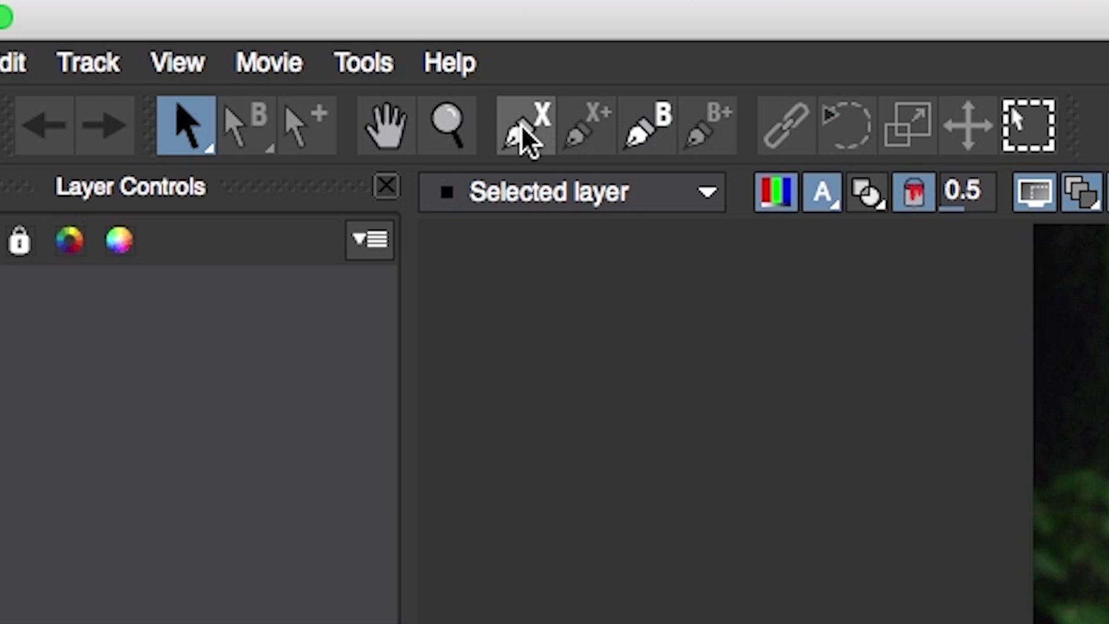
click(176, 51)
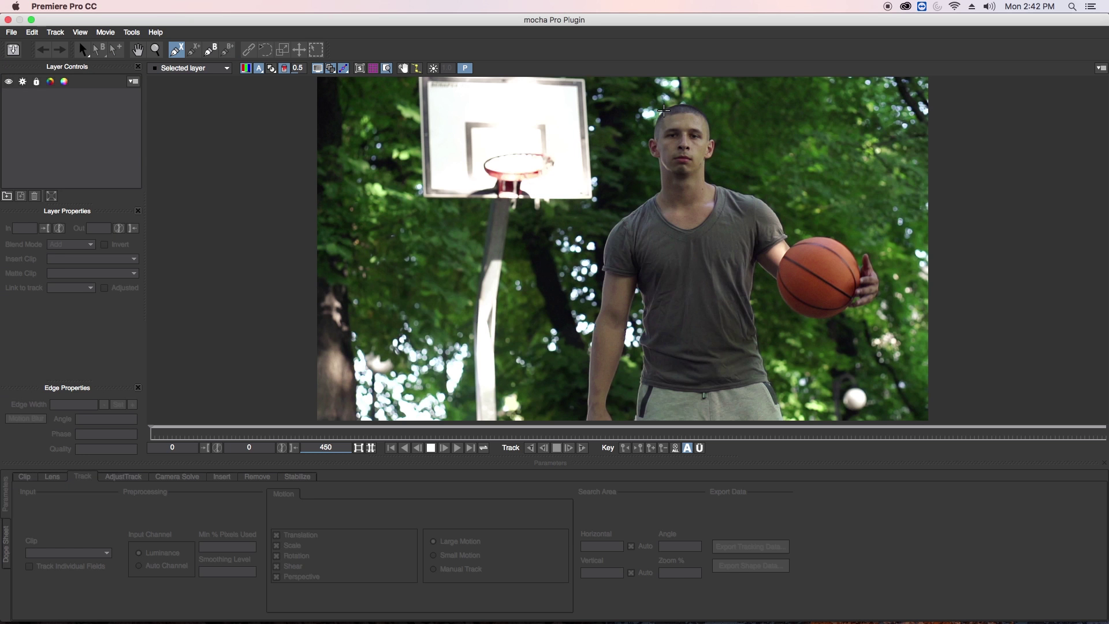
click(664, 110)
click(655, 127)
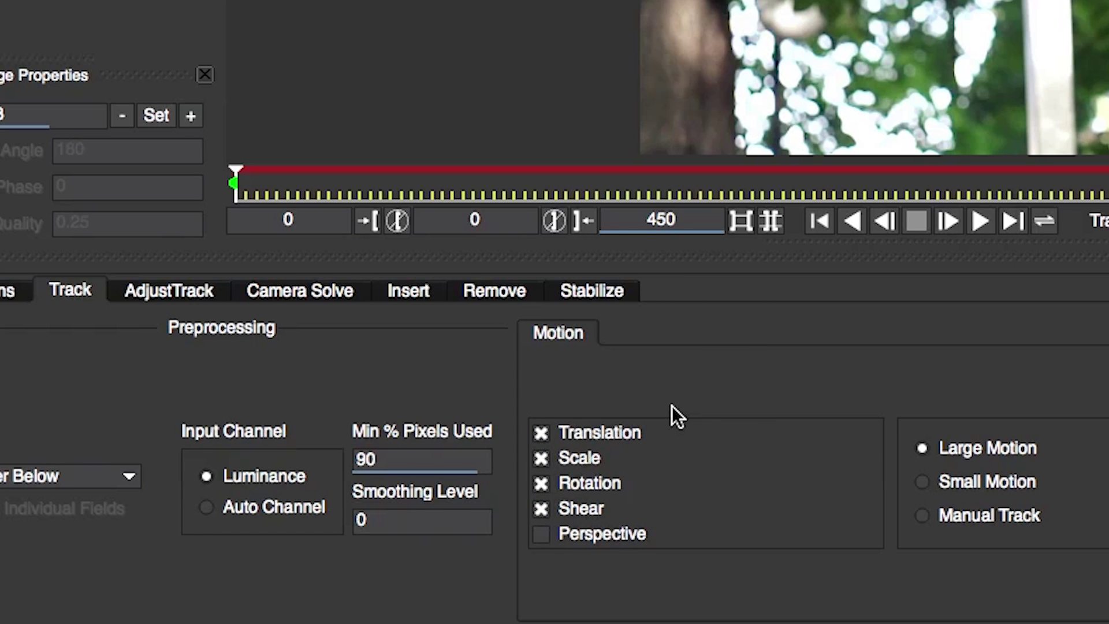
- Turn off Shear and track the head spline forward through frame 450
click(541, 509)
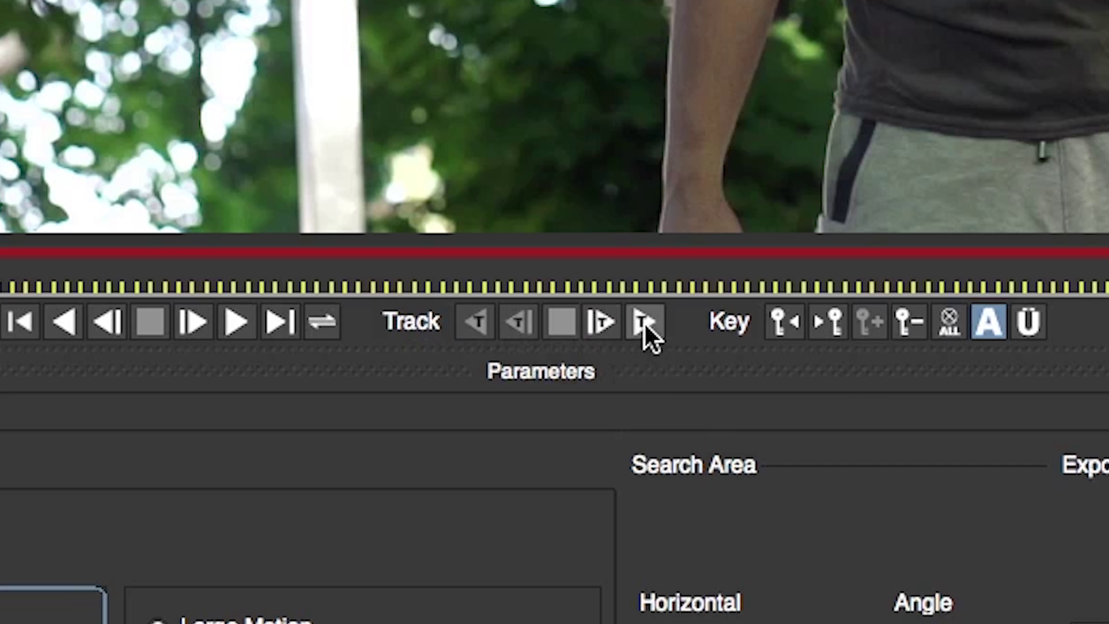
click(645, 322)
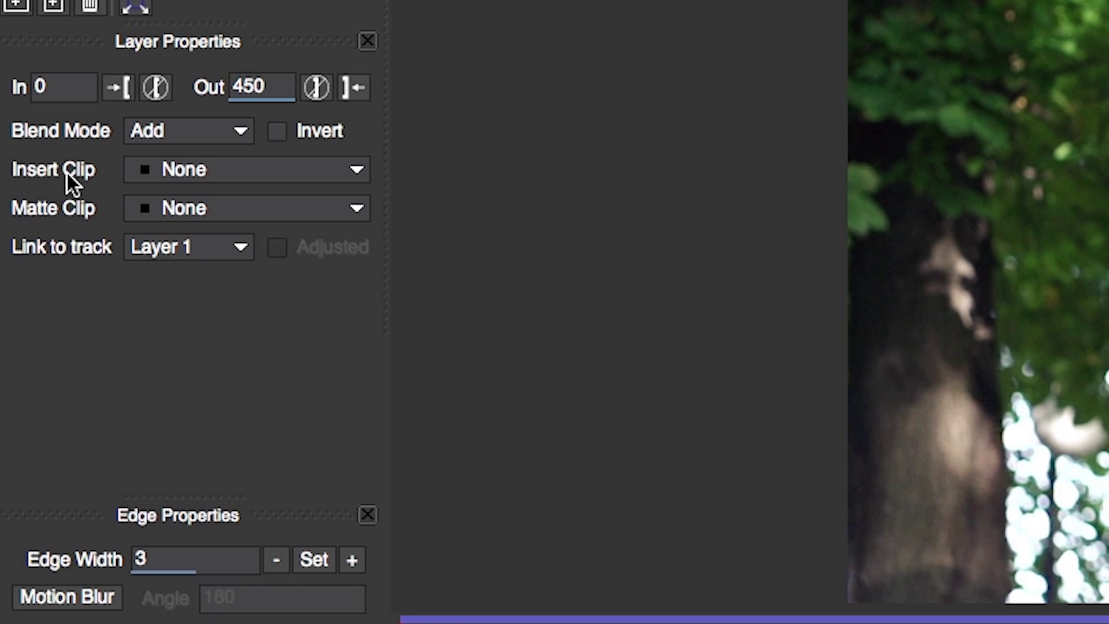
- Import stillyhead.png as Layer 1's insert clip
click(355, 172)
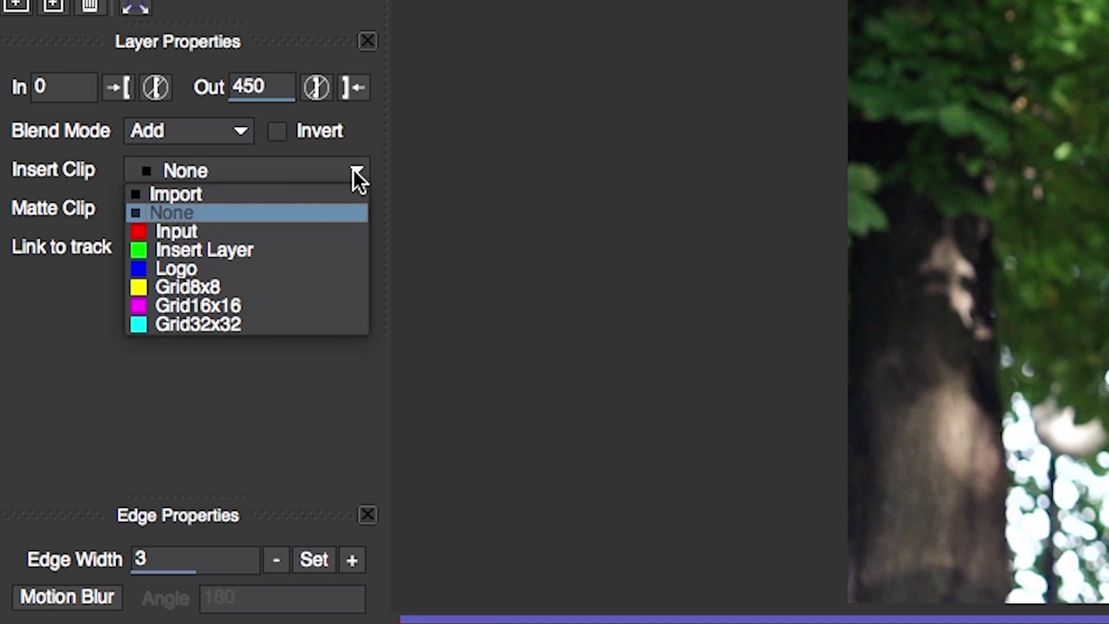
click(212, 193)
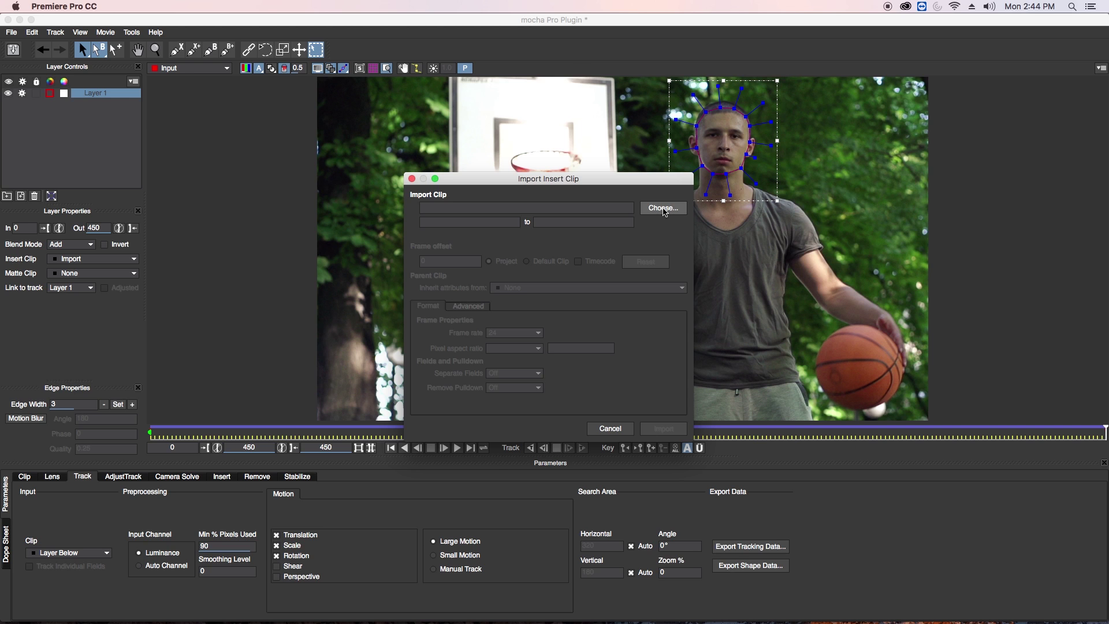
click(664, 208)
key(space)
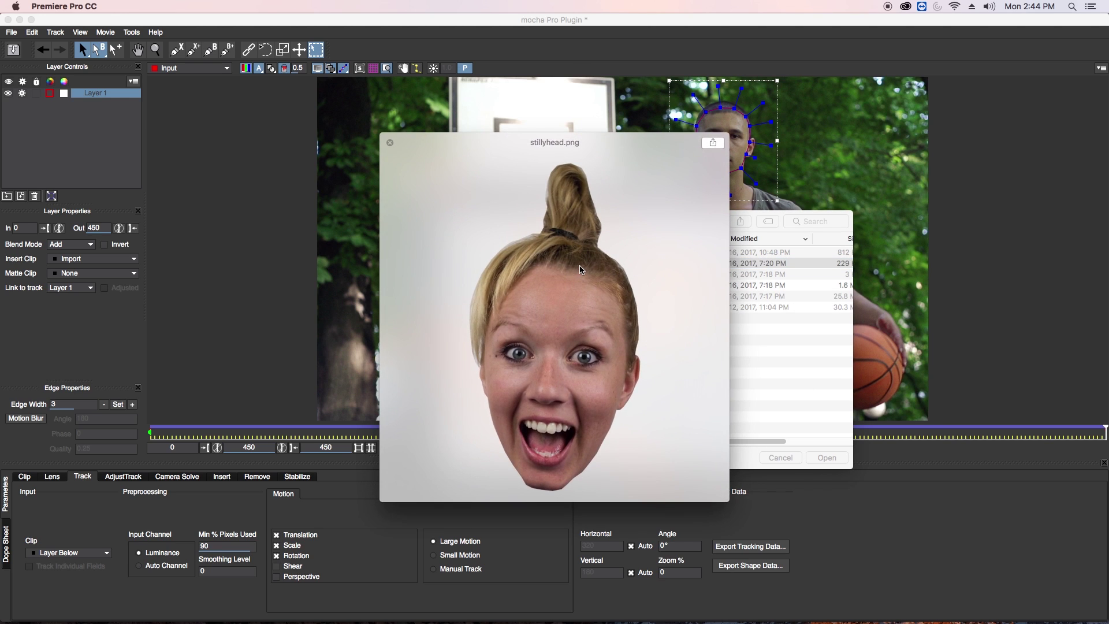
key(space)
click(828, 458)
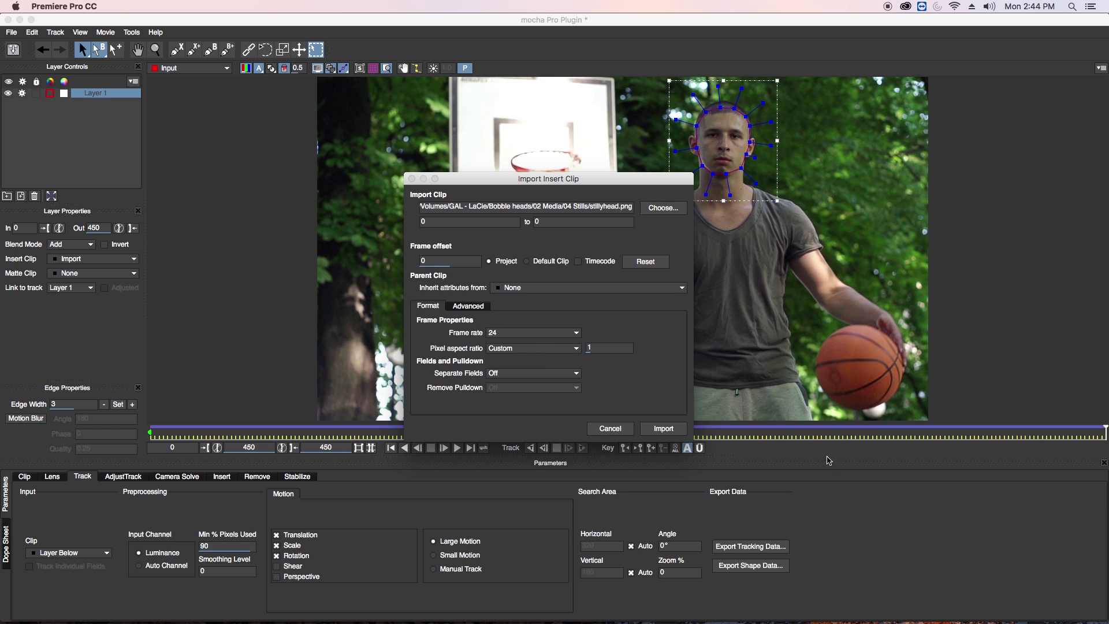
click(664, 429)
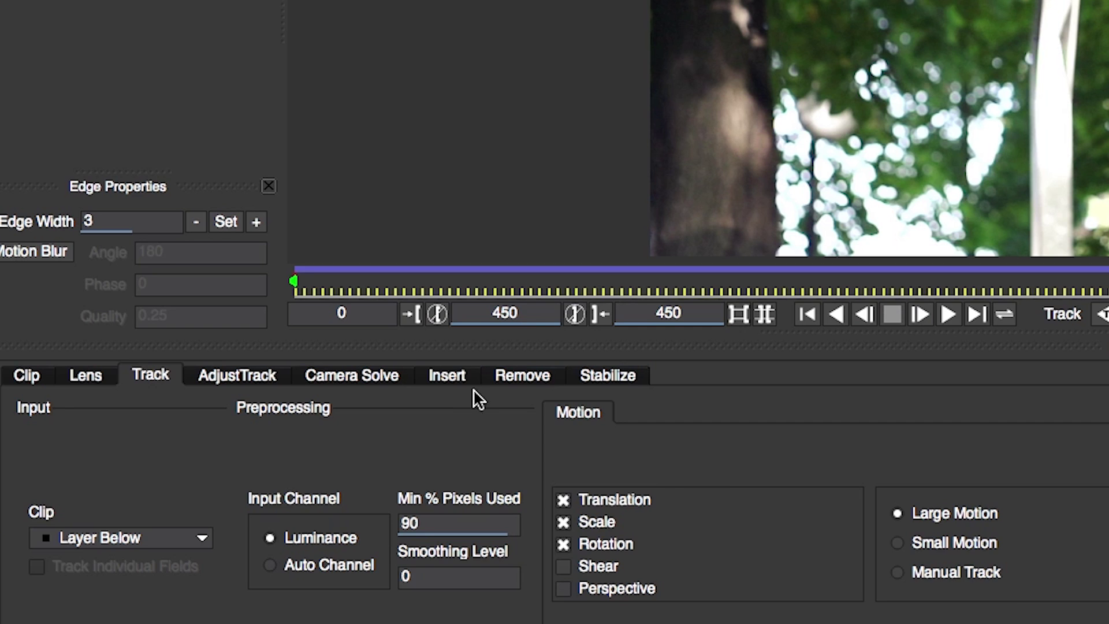
- Drag the insert's four corner handles outward until the silly face covers the whole head
click(223, 477)
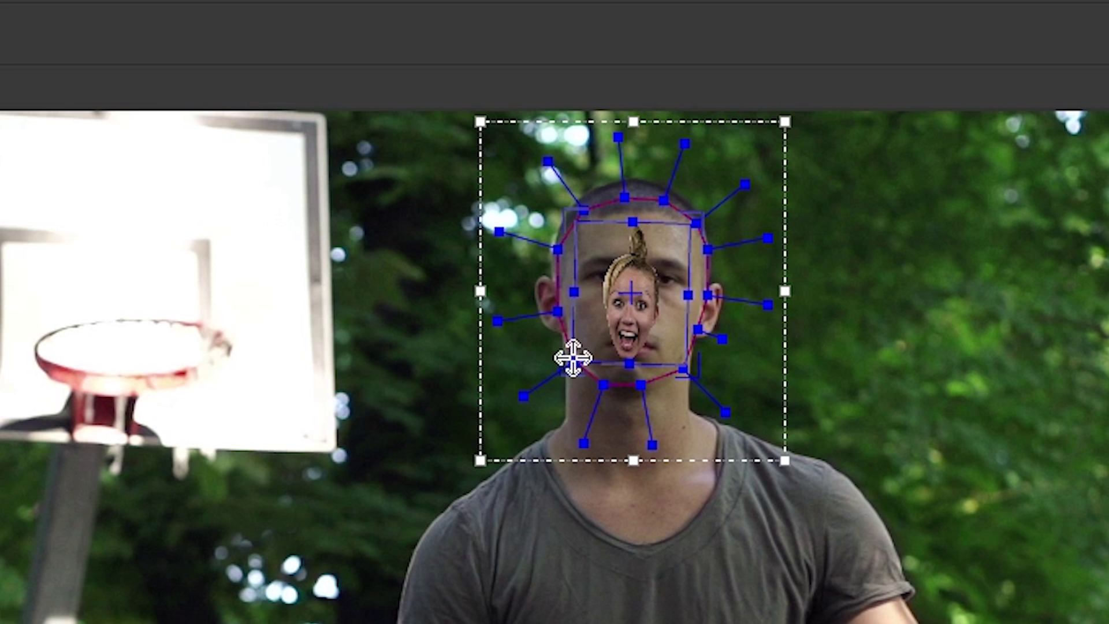
drag(573, 376, 415, 480)
drag(695, 376, 857, 502)
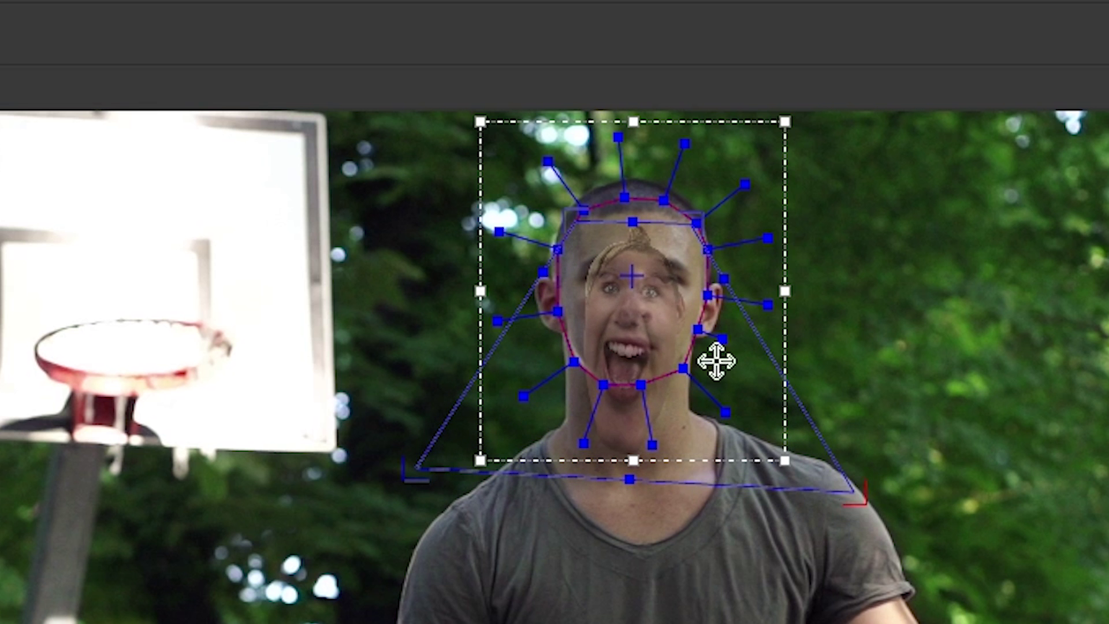
drag(566, 223, 412, 130)
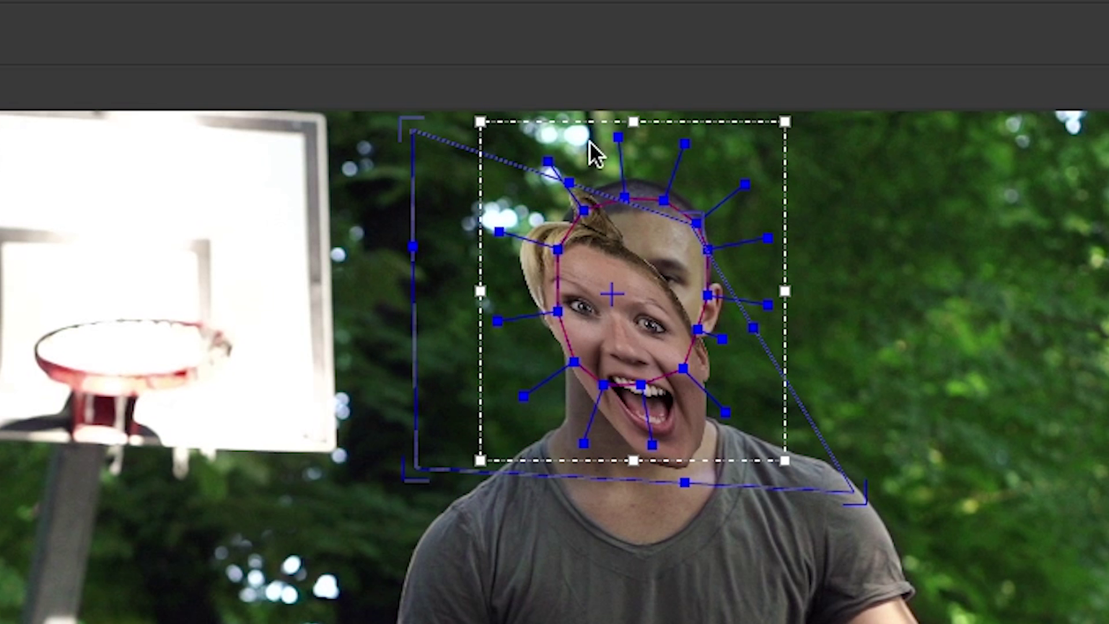
drag(695, 213, 848, 95)
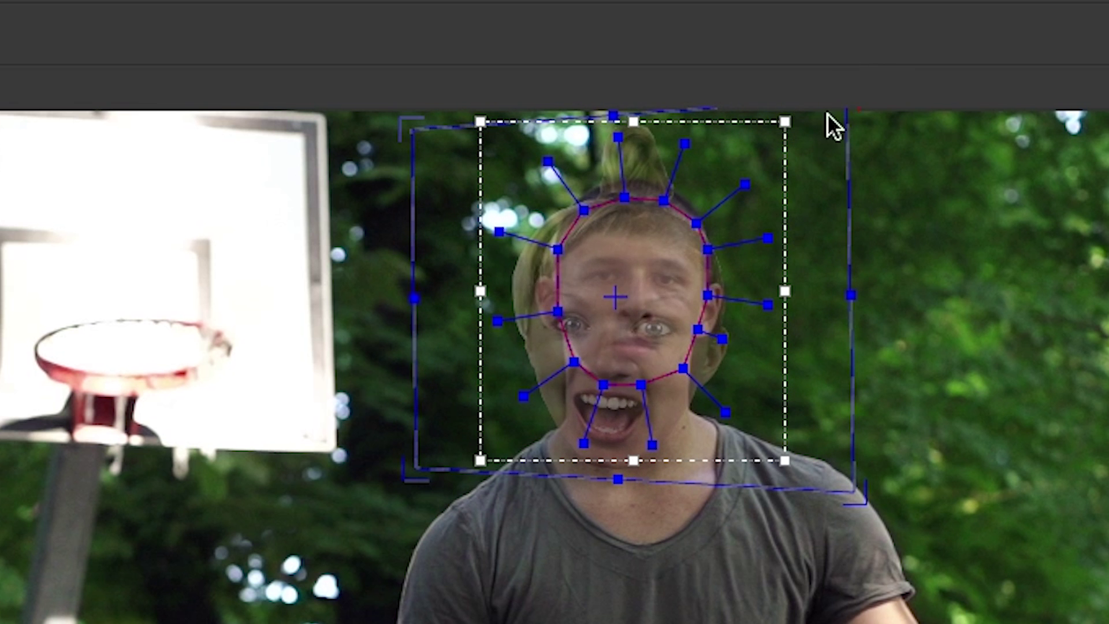
drag(409, 463, 407, 520)
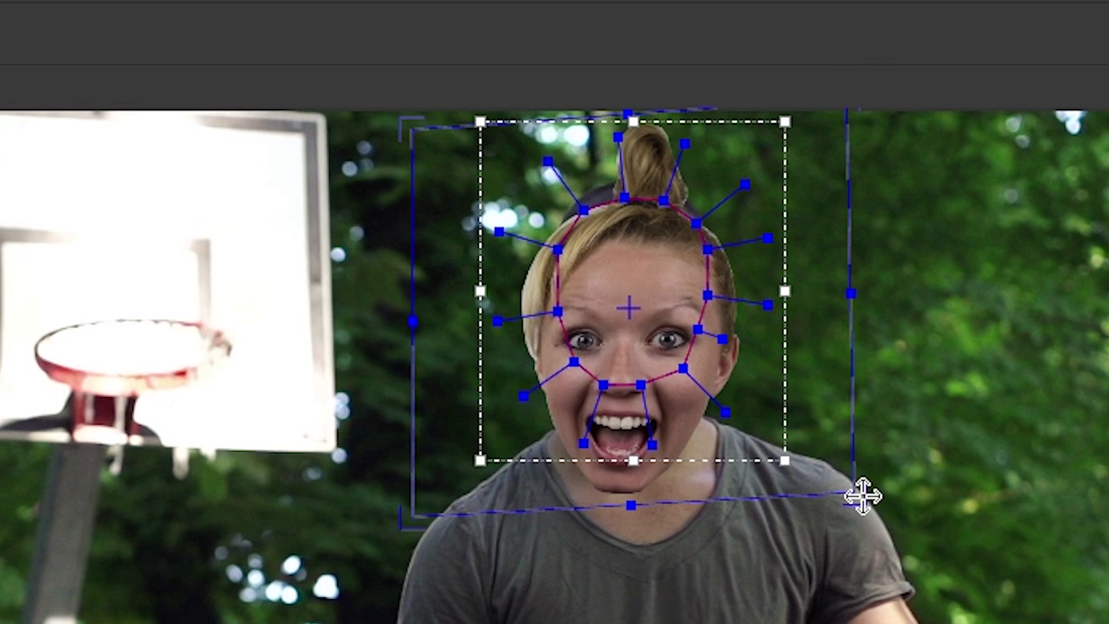
drag(861, 495, 859, 528)
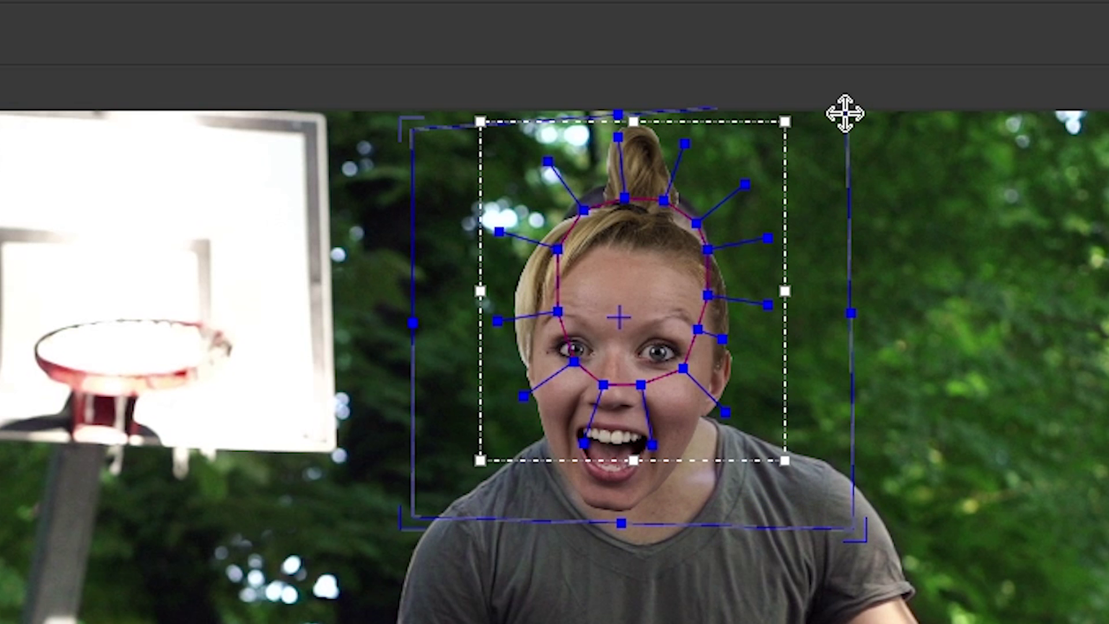
drag(844, 112, 841, 137)
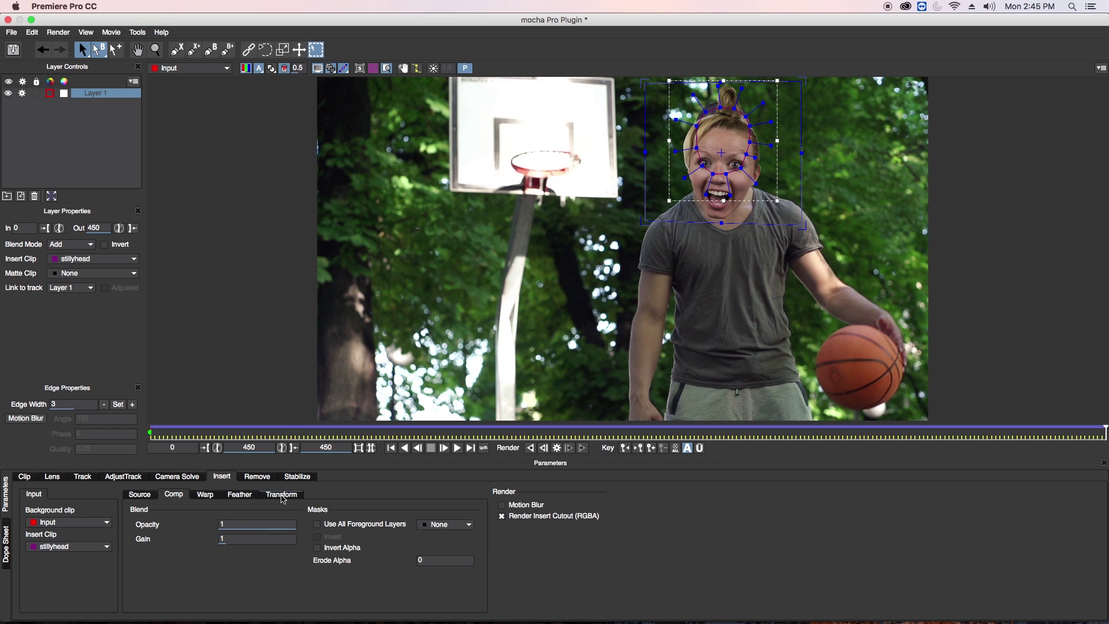
click(282, 496)
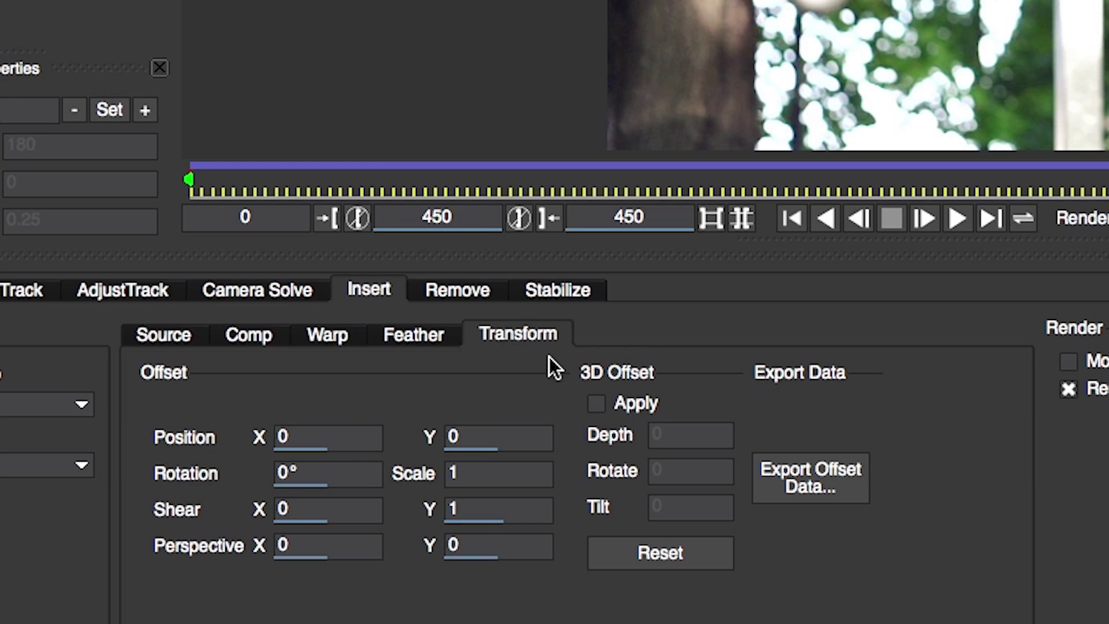
- Set the insert's Position Y offset to 0.25 and pull the surface's lower corners down
click(459, 437)
key(BackSpace)
text(.35)
key(Return)
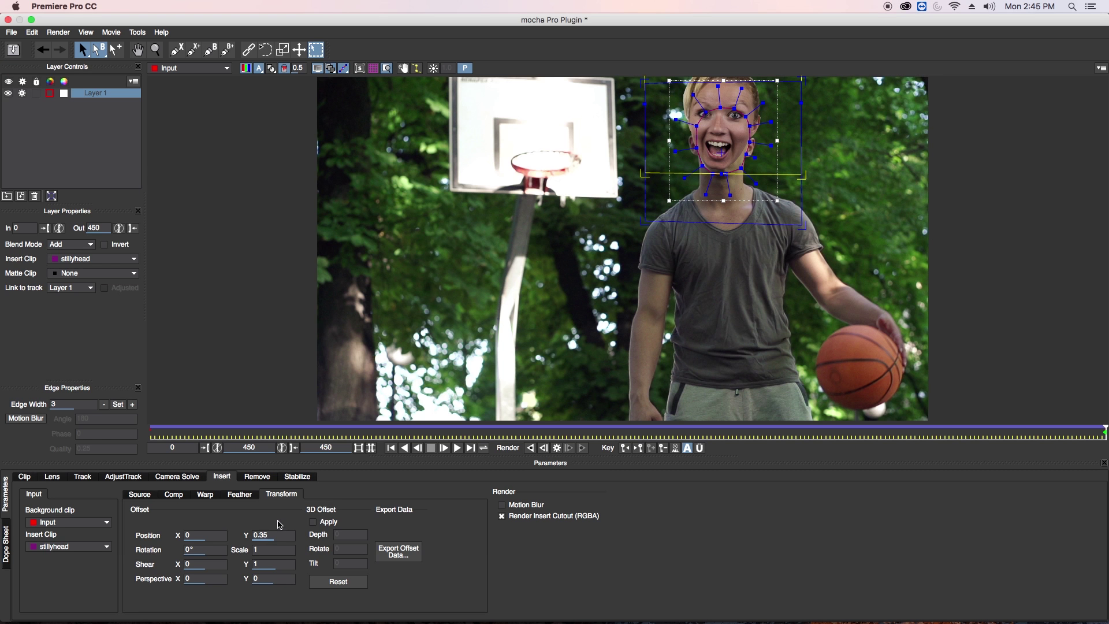
double_click(274, 536)
text(.25)
key(Return)
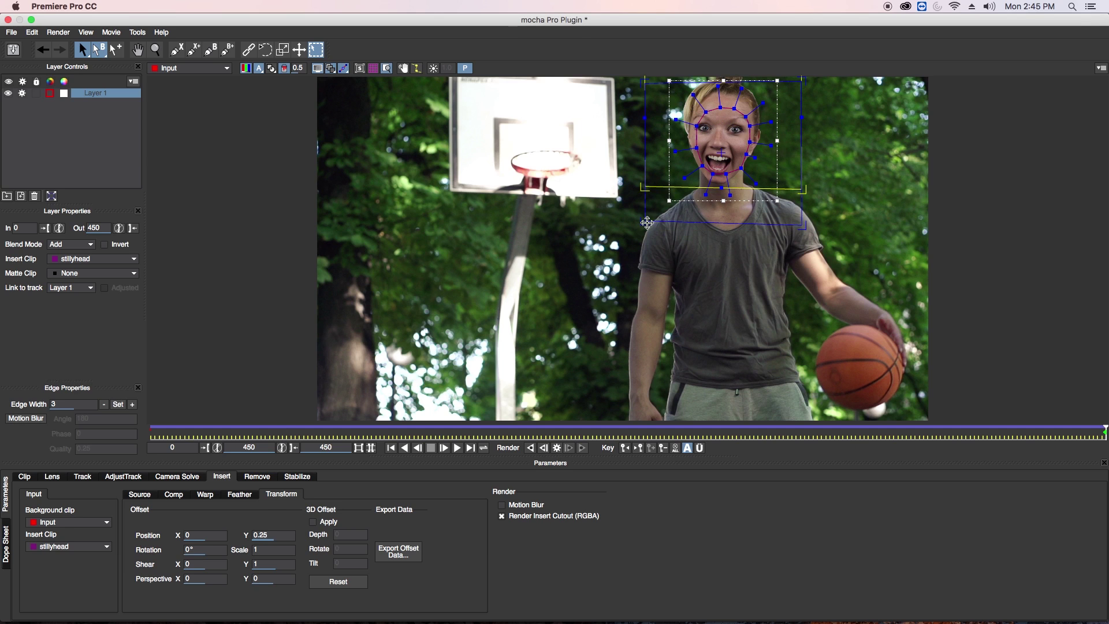
drag(647, 222, 637, 237)
drag(803, 226, 805, 240)
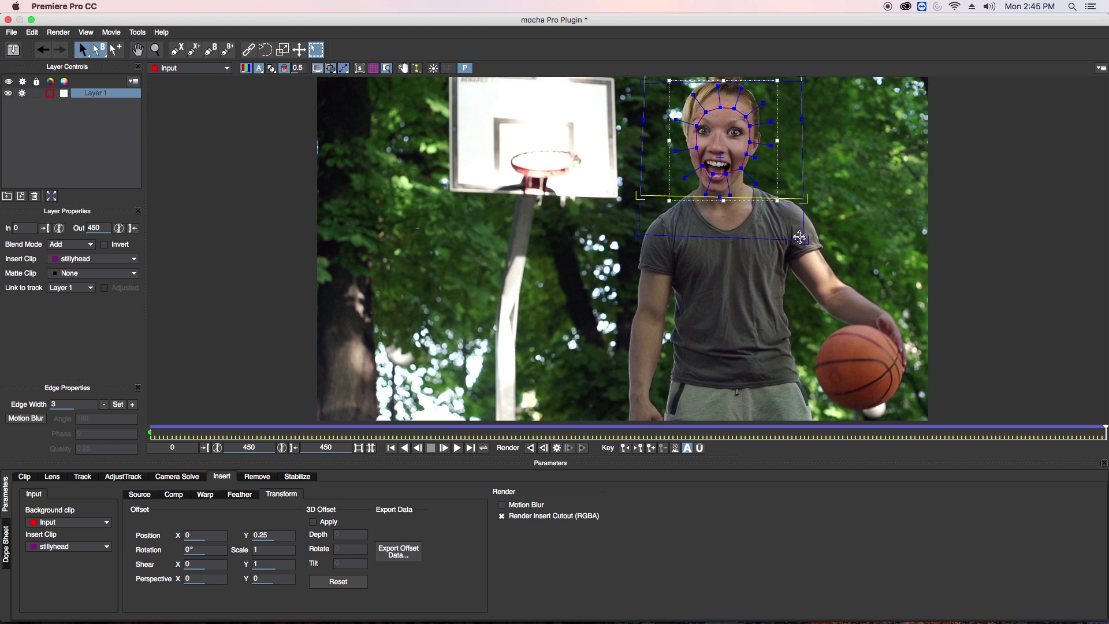
- Enlarge the face's scale and tilt it -3°
click(272, 549)
text(.)
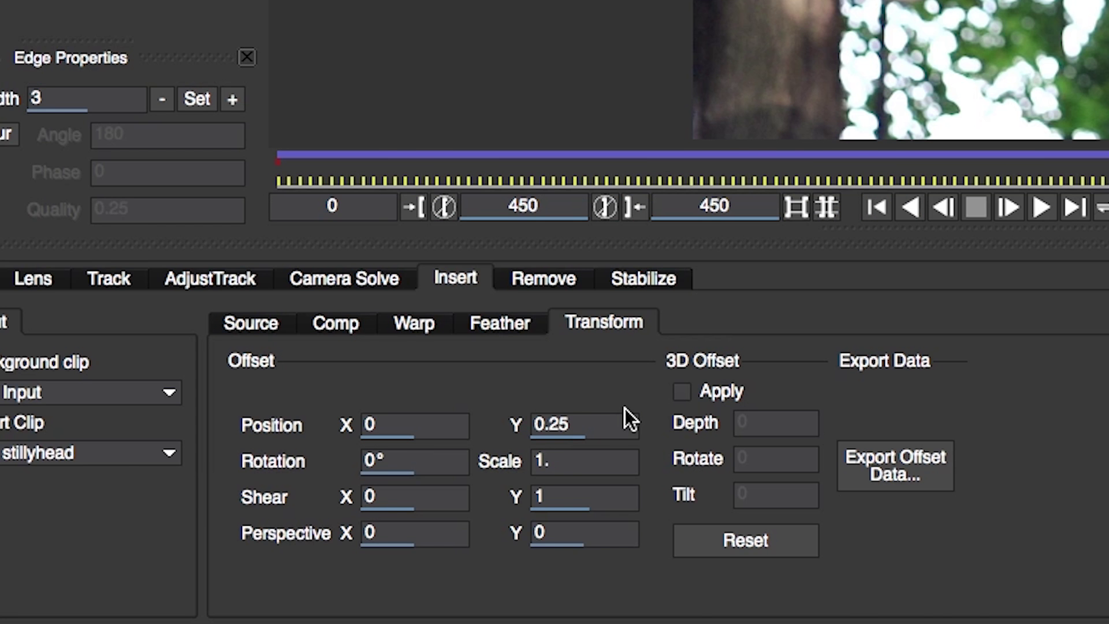
text(8)
key(Return)
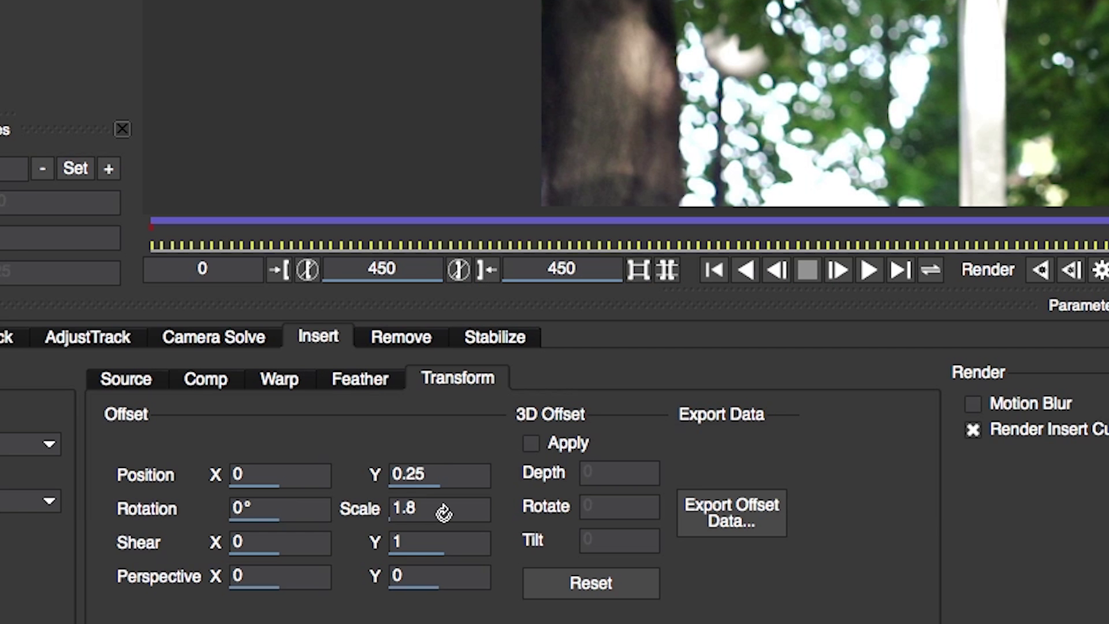
key(BackSpace)
text(2)
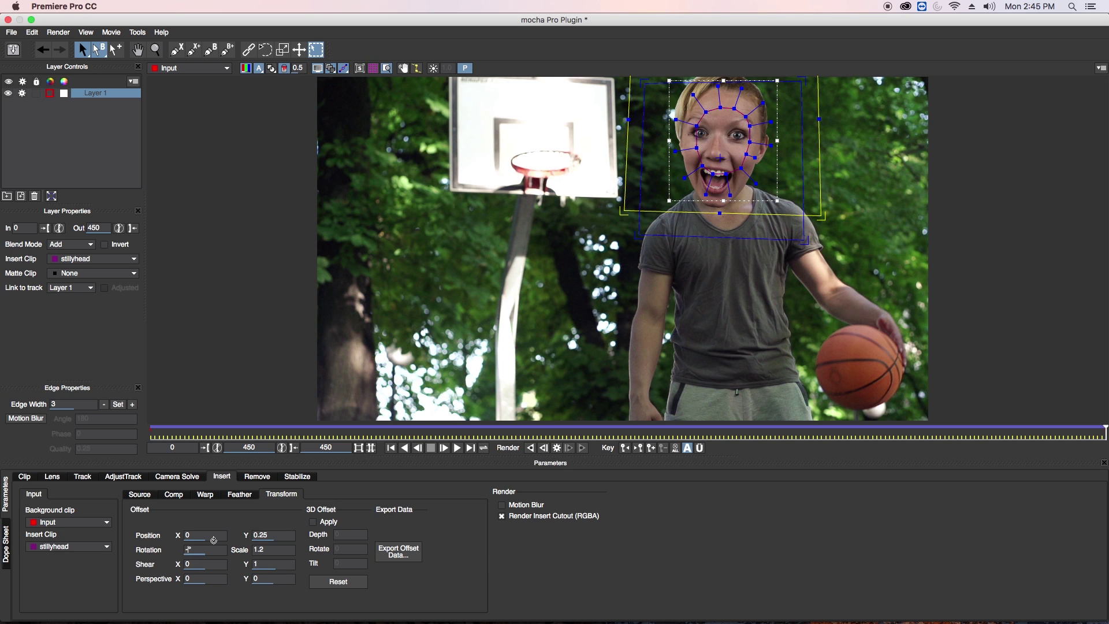
text(-3)
key(Return)
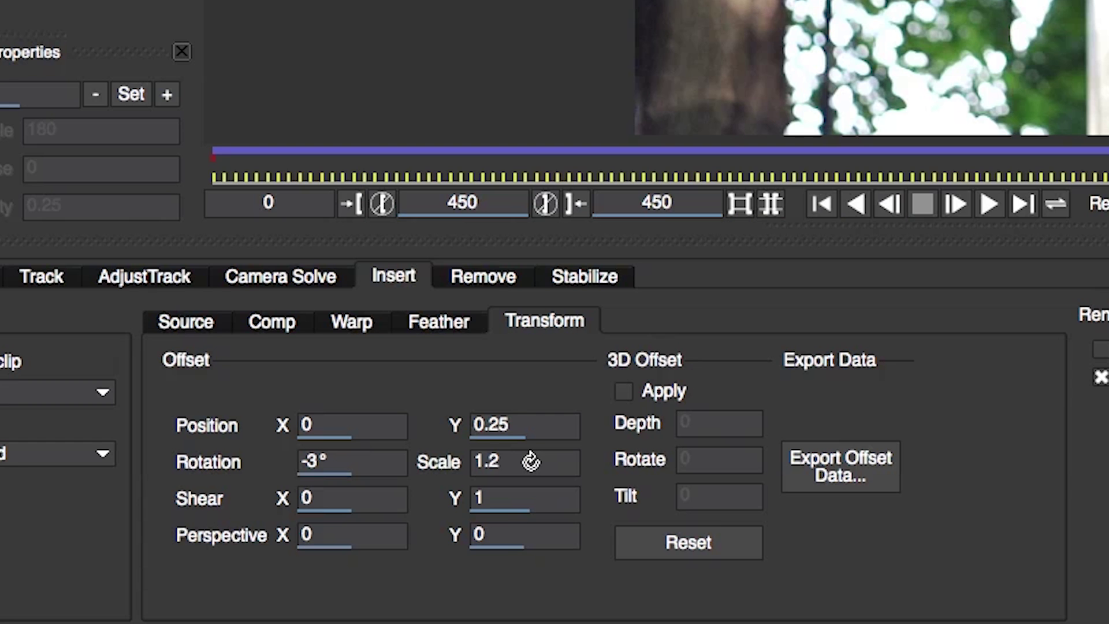
- Set the face's scale to 1.3 and its Position Y offset to 0.26
click(277, 549)
key(BackSpace)
text(3)
click(543, 424)
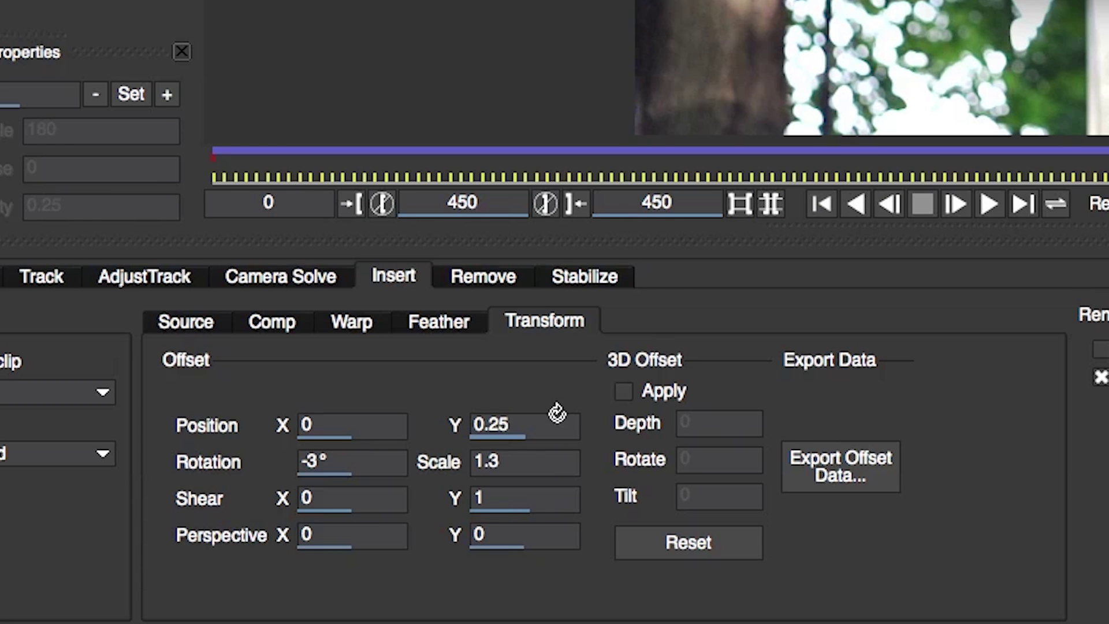
key(BackSpace)
text(6)
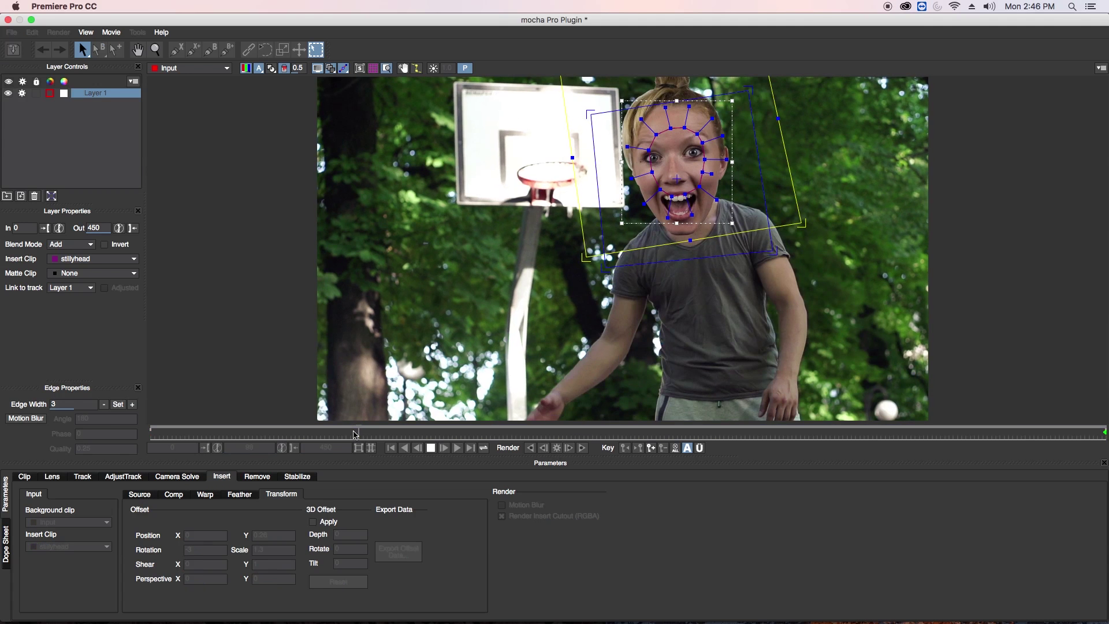
- Preview the tracked face and enable Motion Blur for the insert render
drag(213, 170, 729, 170)
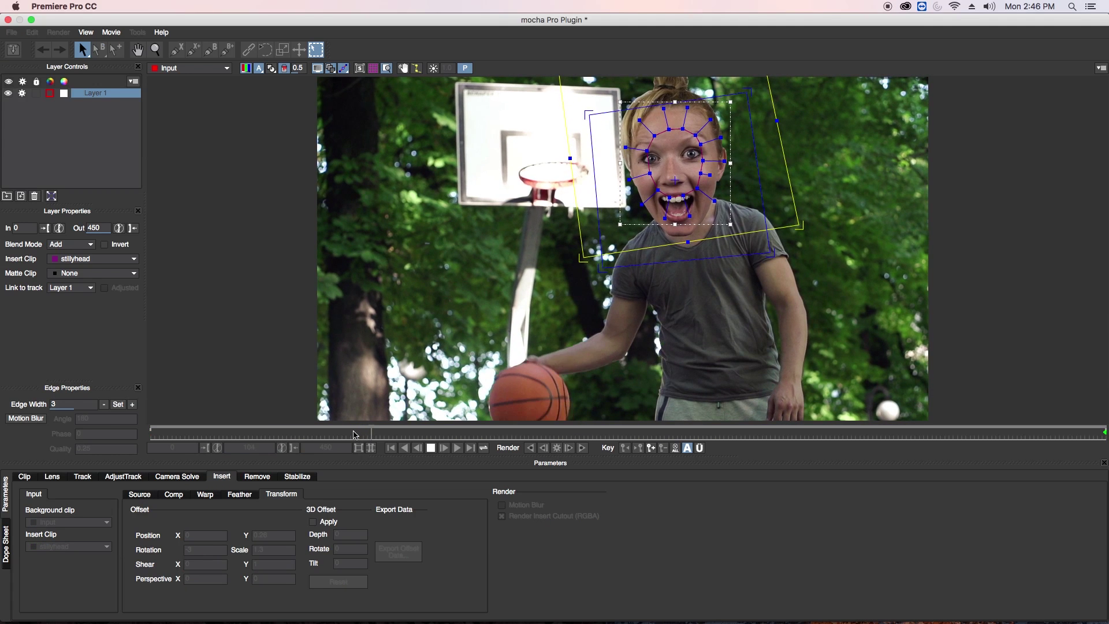
key(space)
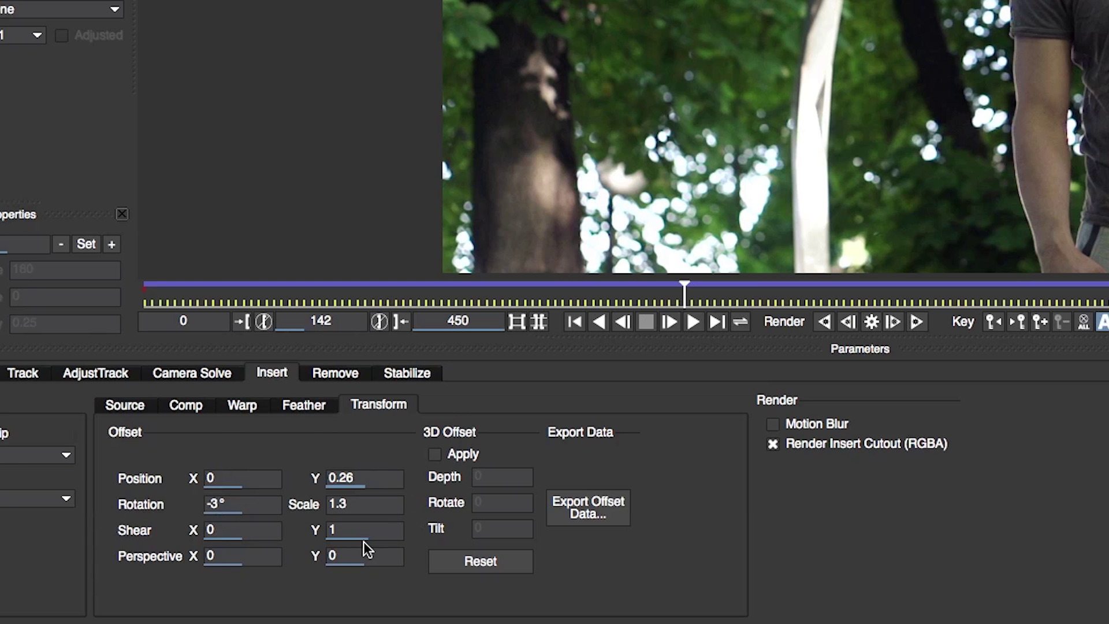
click(774, 427)
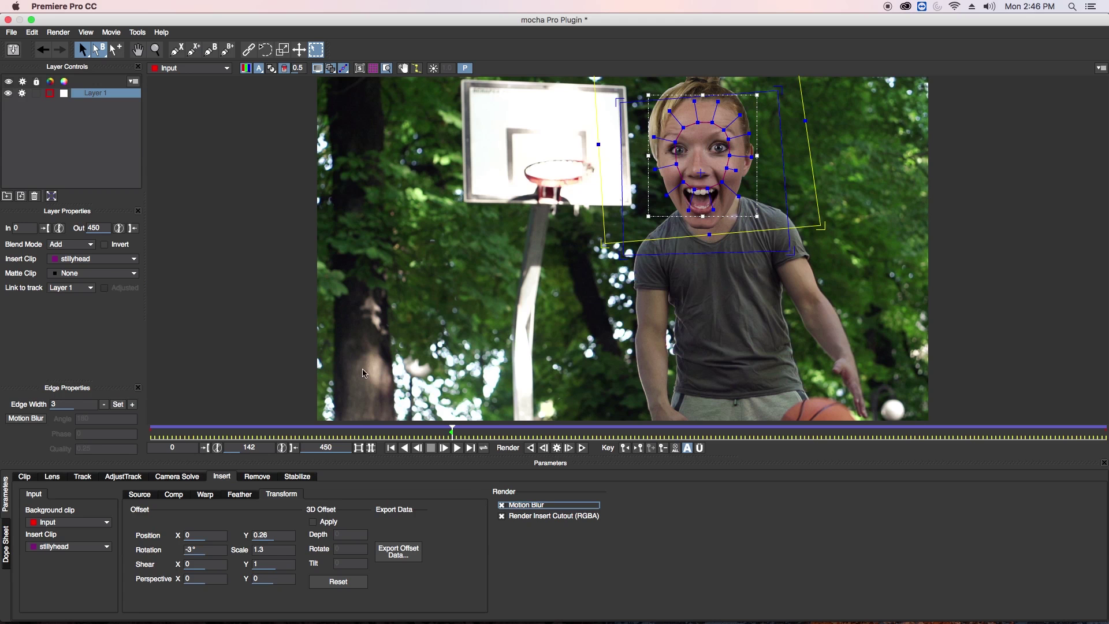
- Save the mocha project and close mocha to return to Premiere Pro
click(12, 33)
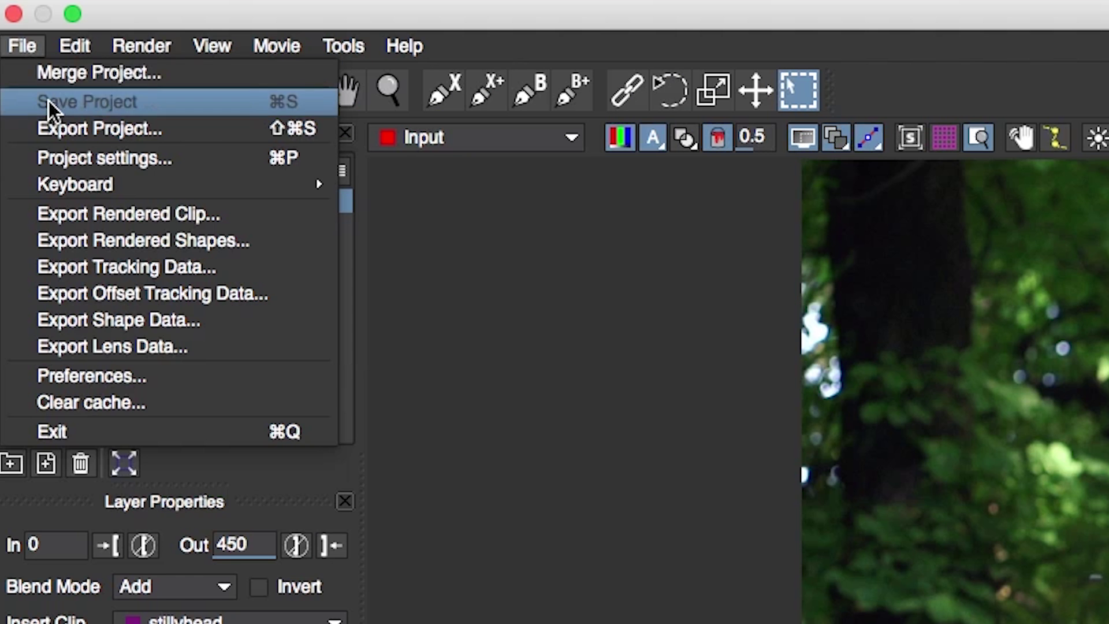
click(48, 100)
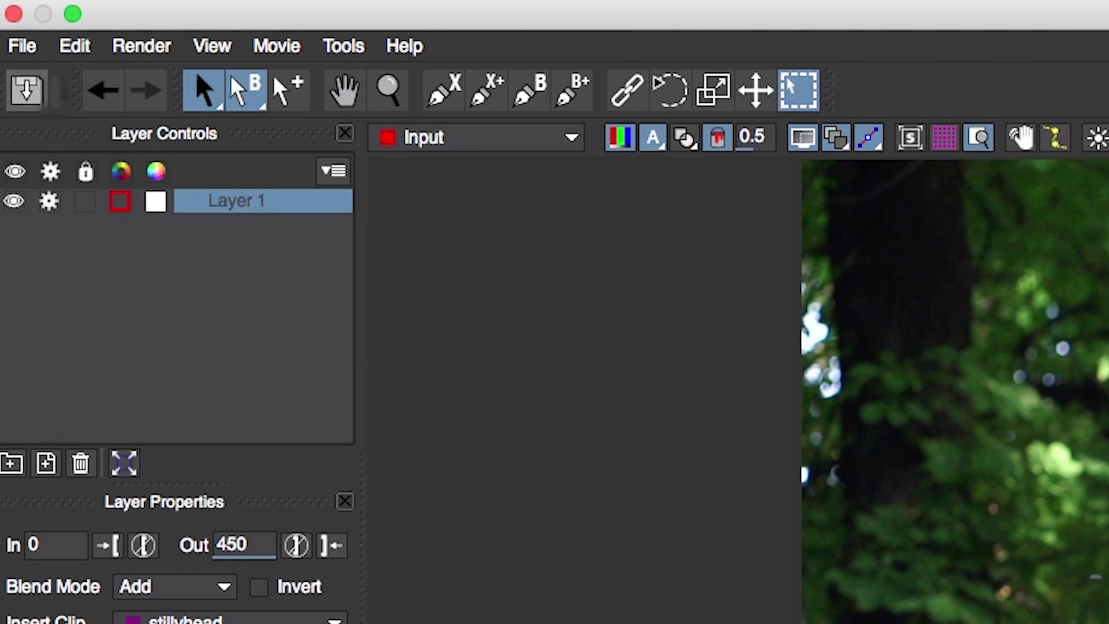
click(13, 14)
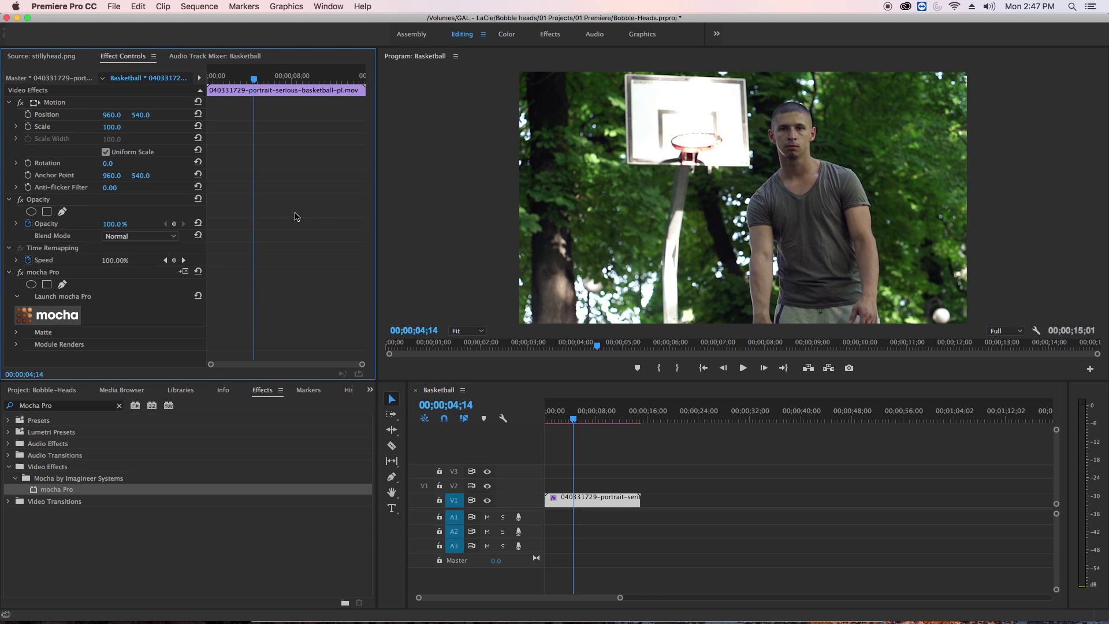
- Enable mocha Pro's Render with the Insert: Composite module, and return to the sequence start
click(16, 345)
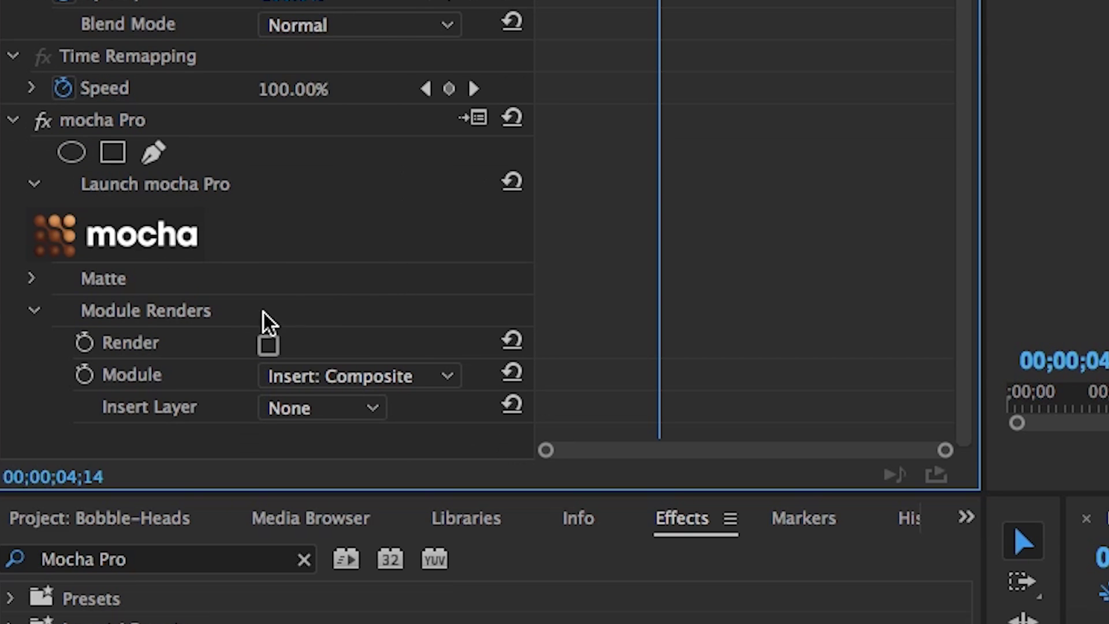
click(269, 346)
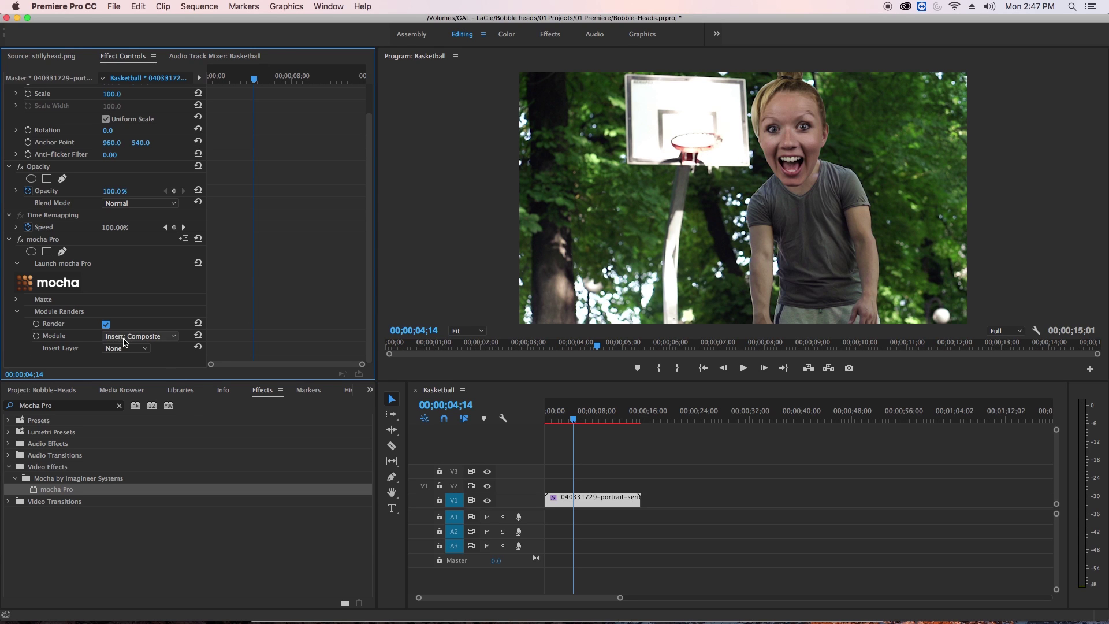
click(162, 342)
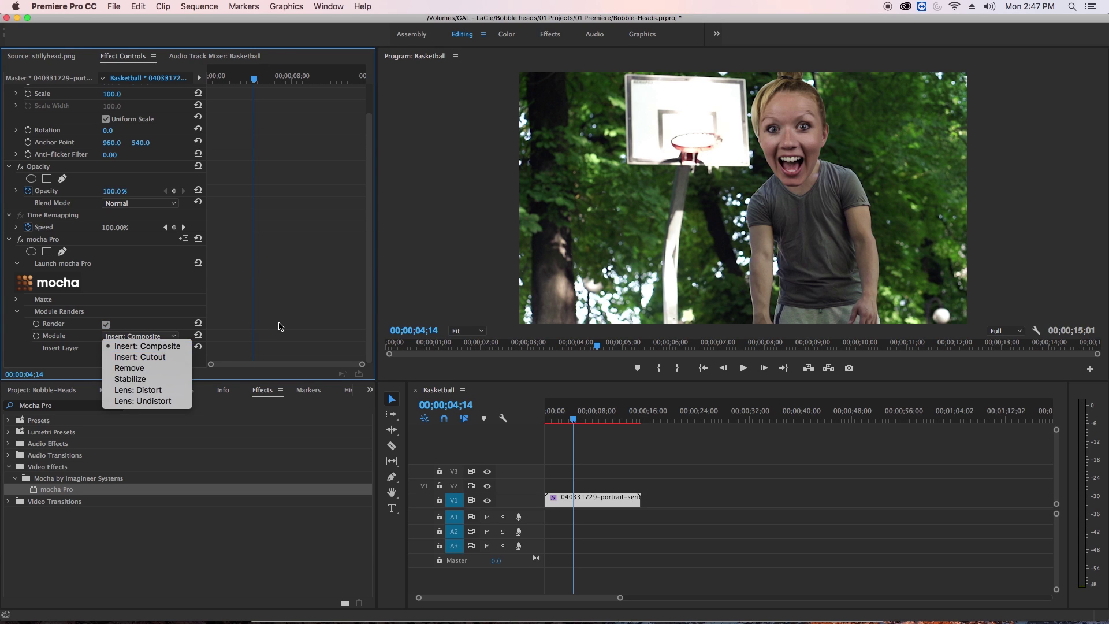
click(167, 348)
click(523, 403)
key(Home)
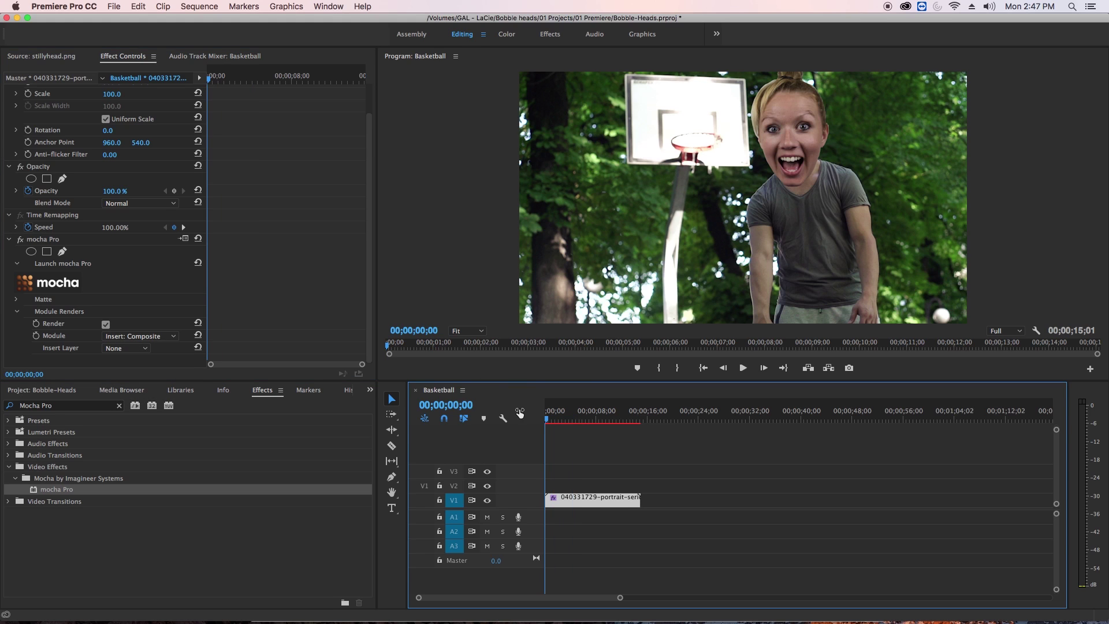
click(203, 6)
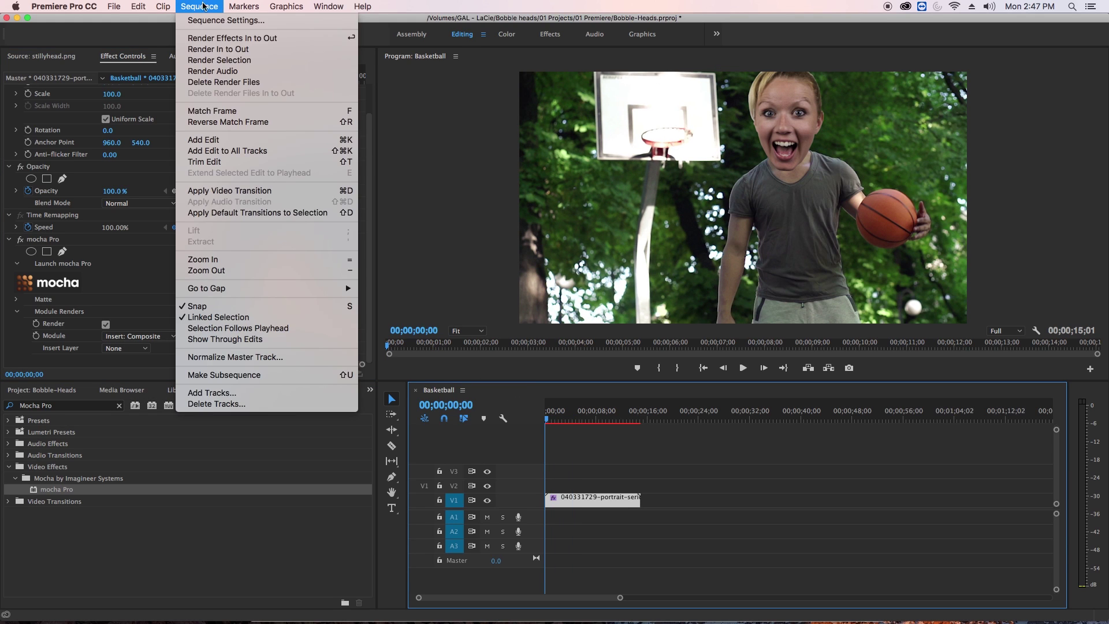
- Render effects In to Out, replay, and toggle mocha Pro off and on to compare
click(219, 39)
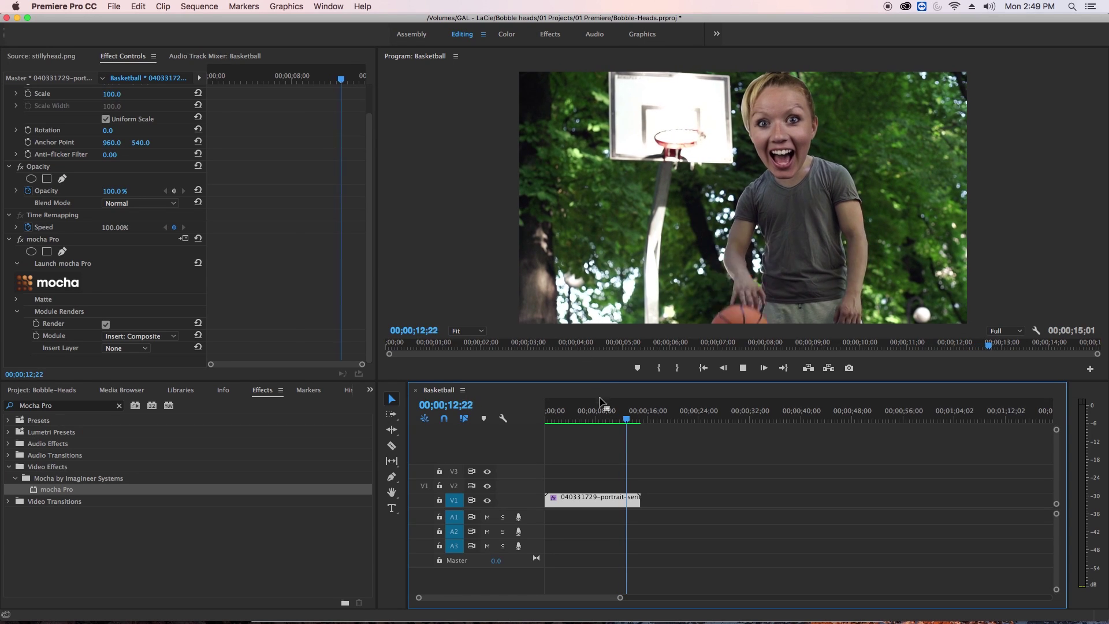
key(Home)
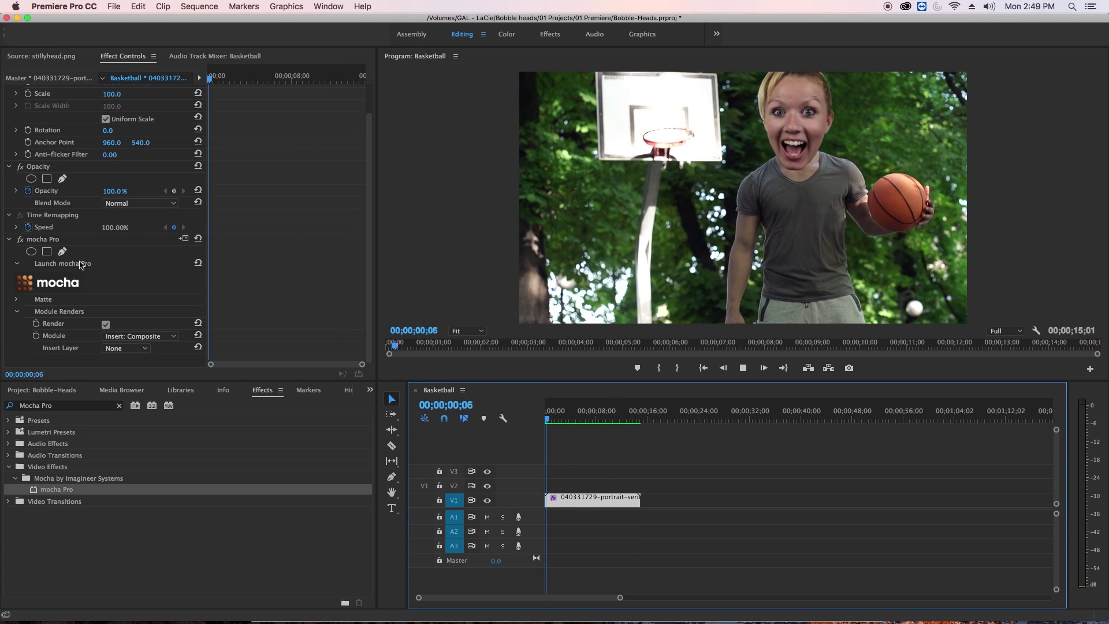
click(23, 240)
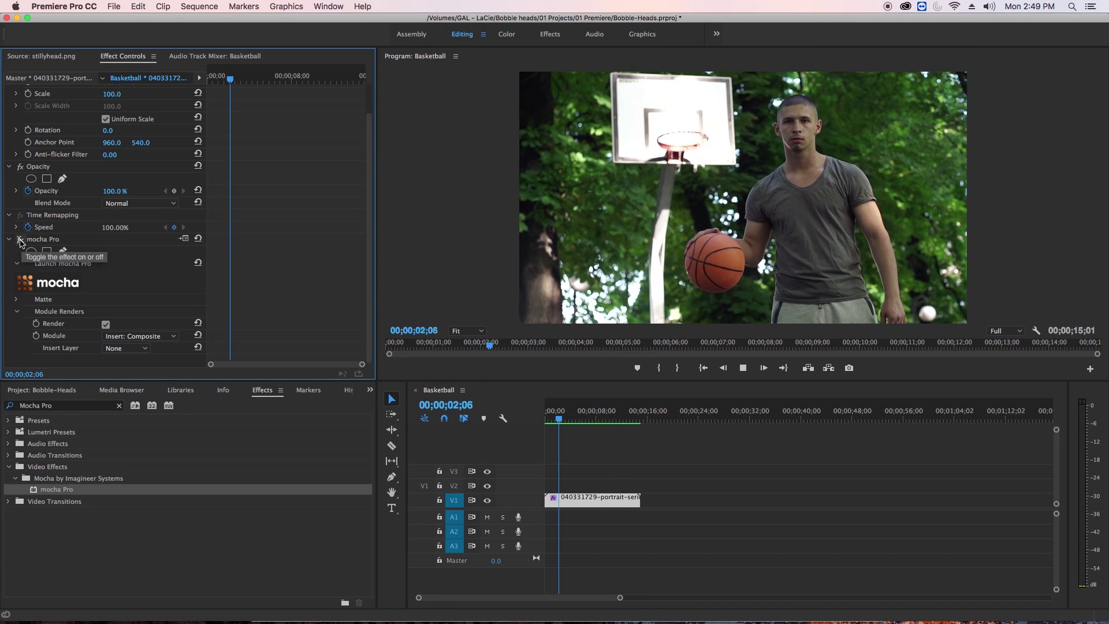
click(21, 240)
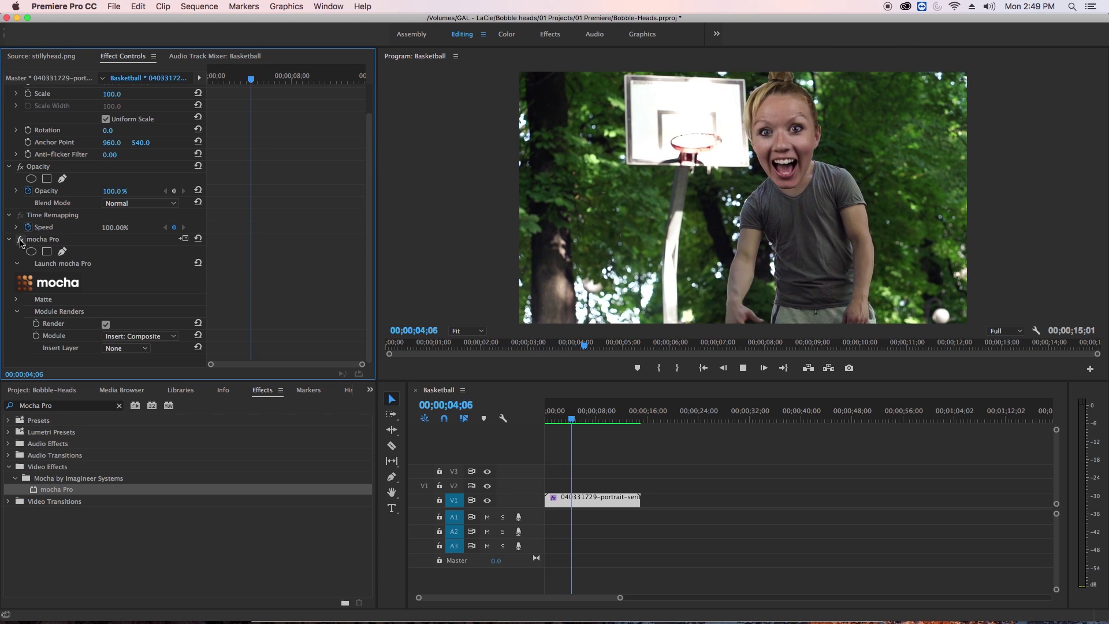
click(21, 240)
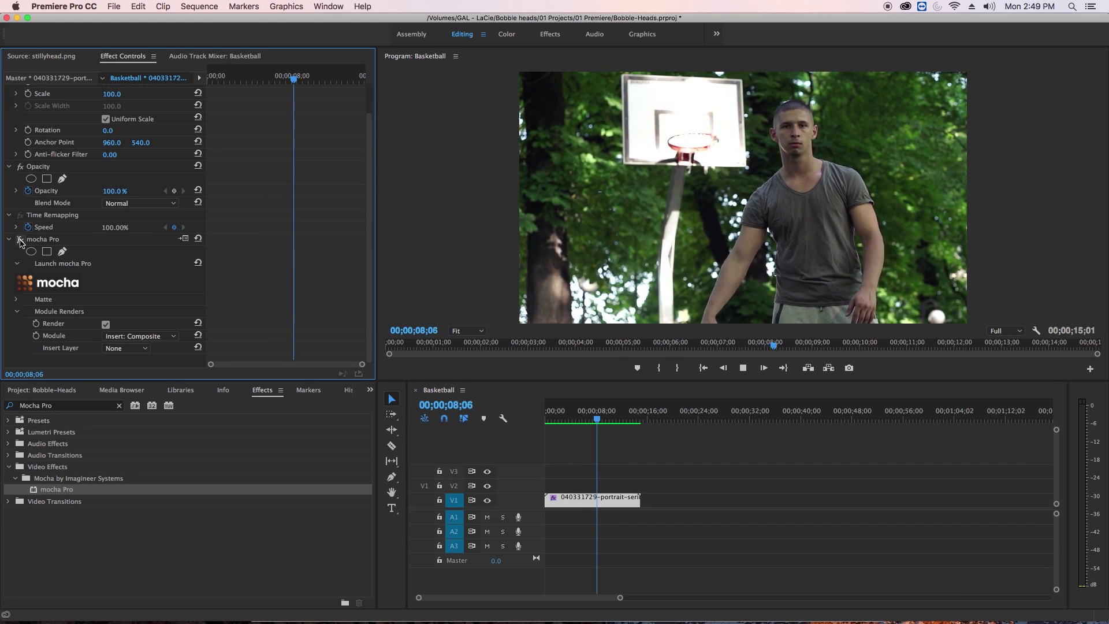
click(21, 240)
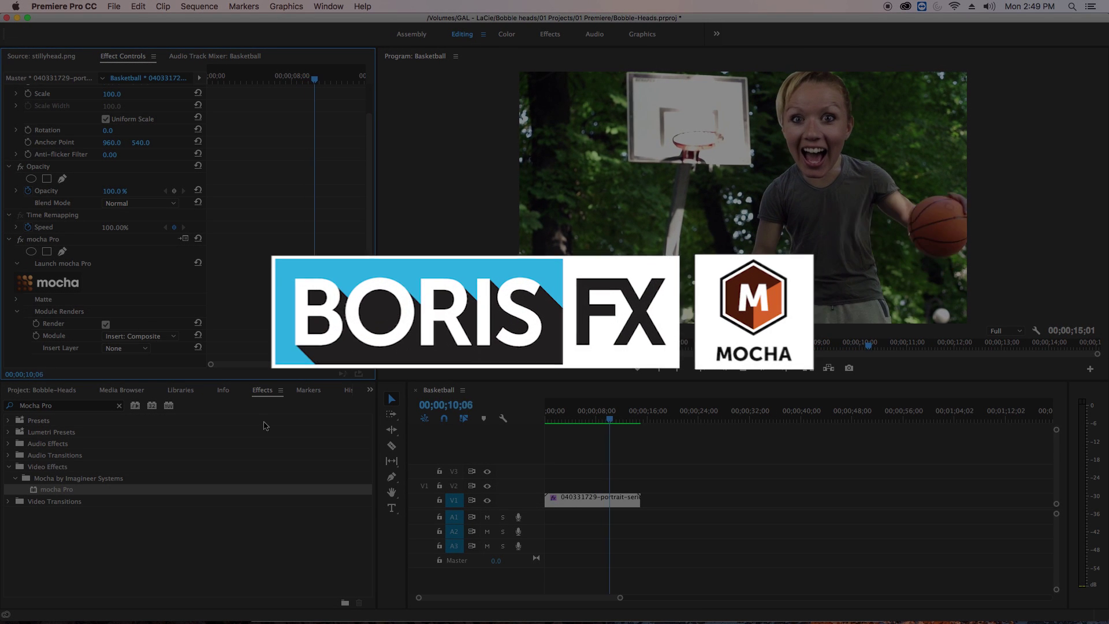